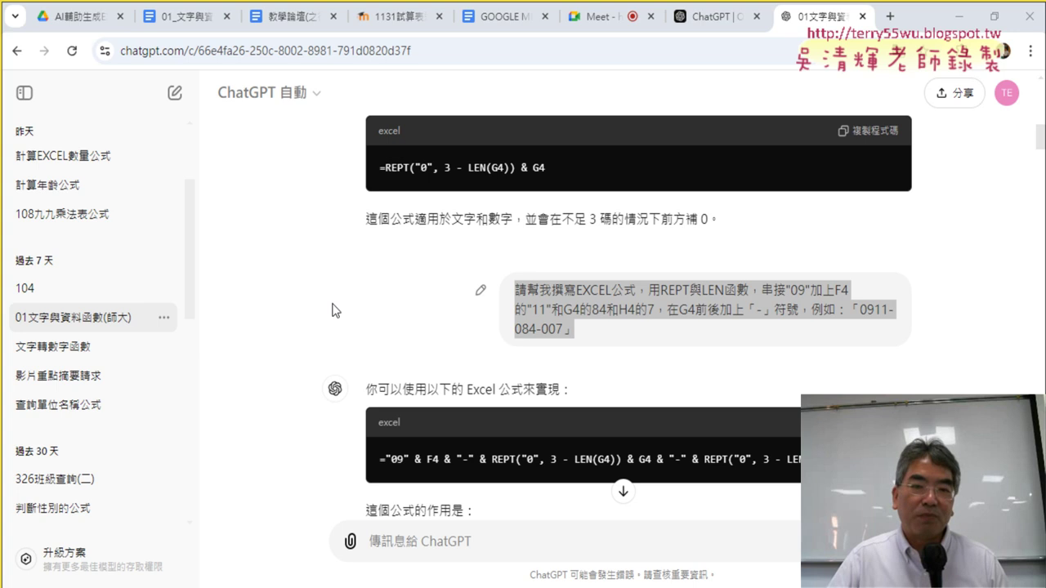
pyautogui.click(675, 360)
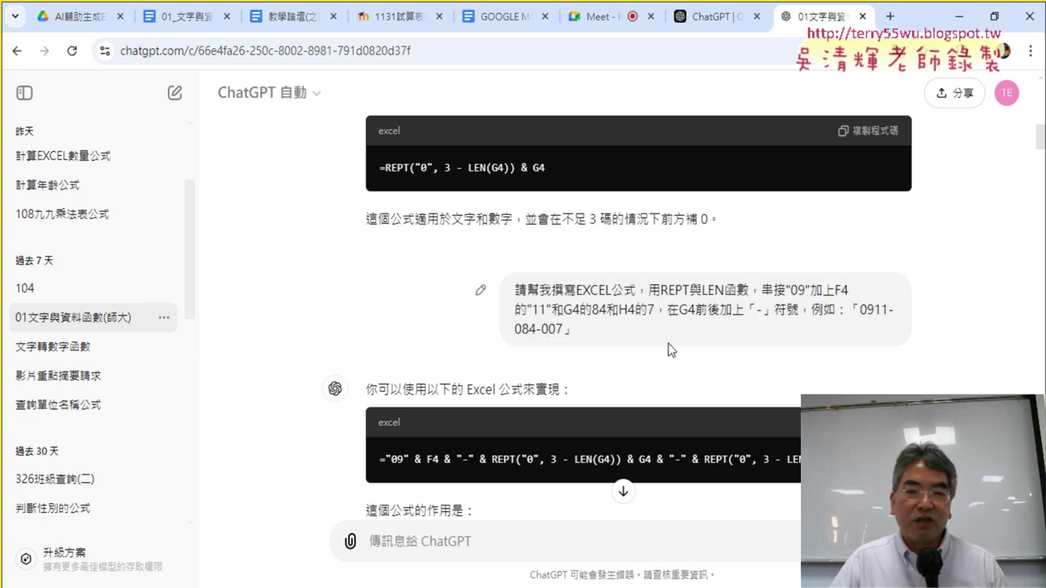
pyautogui.moveTo(586, 335); pyautogui.dragTo(509, 290)
pyautogui.tripleClick(511, 294)
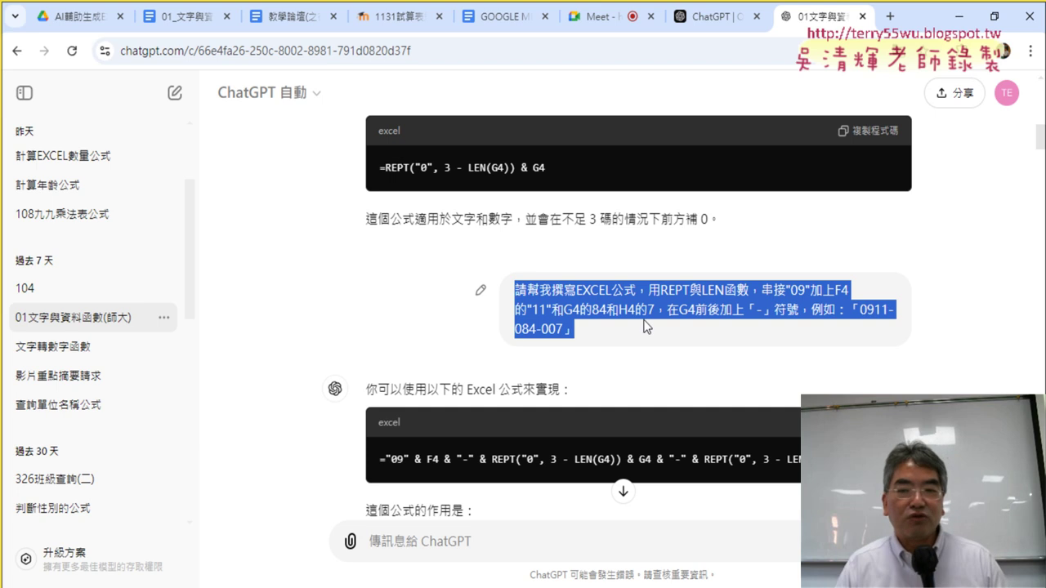
pyautogui.click(600, 288)
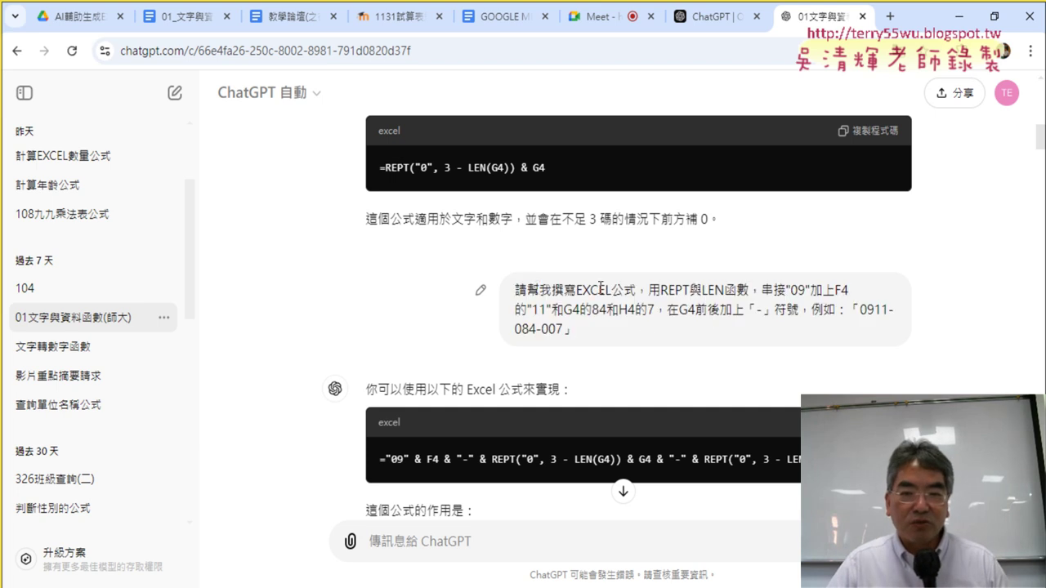
pyautogui.moveTo(517, 285); pyautogui.dragTo(576, 292)
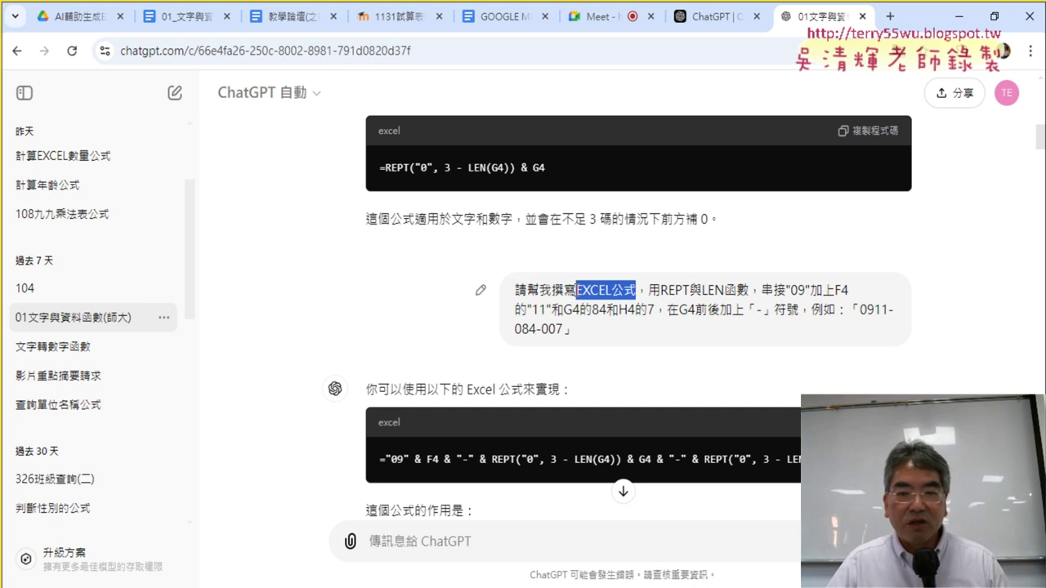
pyautogui.click(682, 292)
pyautogui.moveTo(637, 290); pyautogui.dragTo(747, 291)
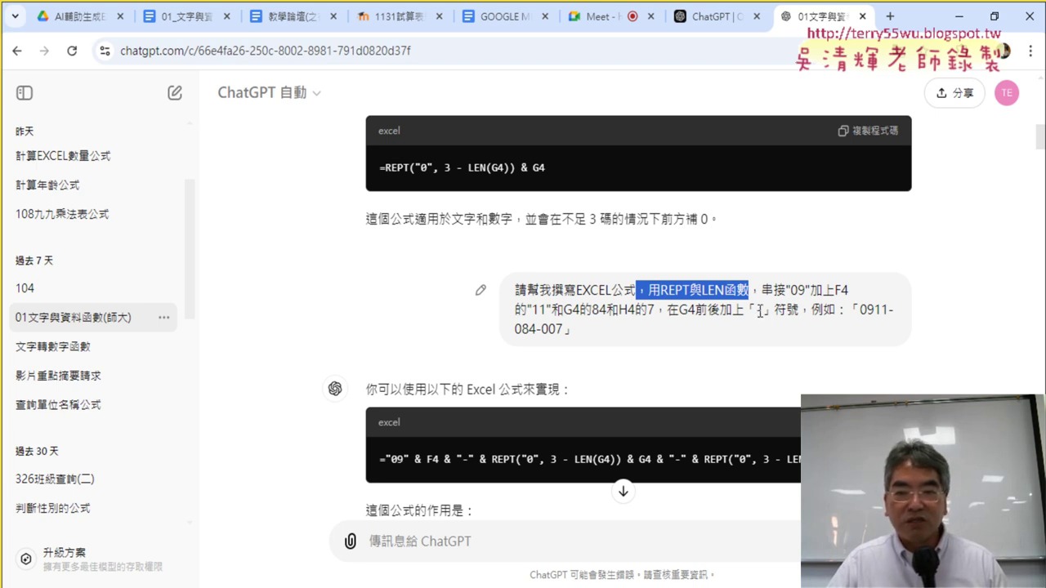
pyautogui.moveTo(846, 310)
pyautogui.mouseDown()
pyautogui.moveTo(896, 310)
pyautogui.moveTo(757, 335)
pyautogui.mouseUp()
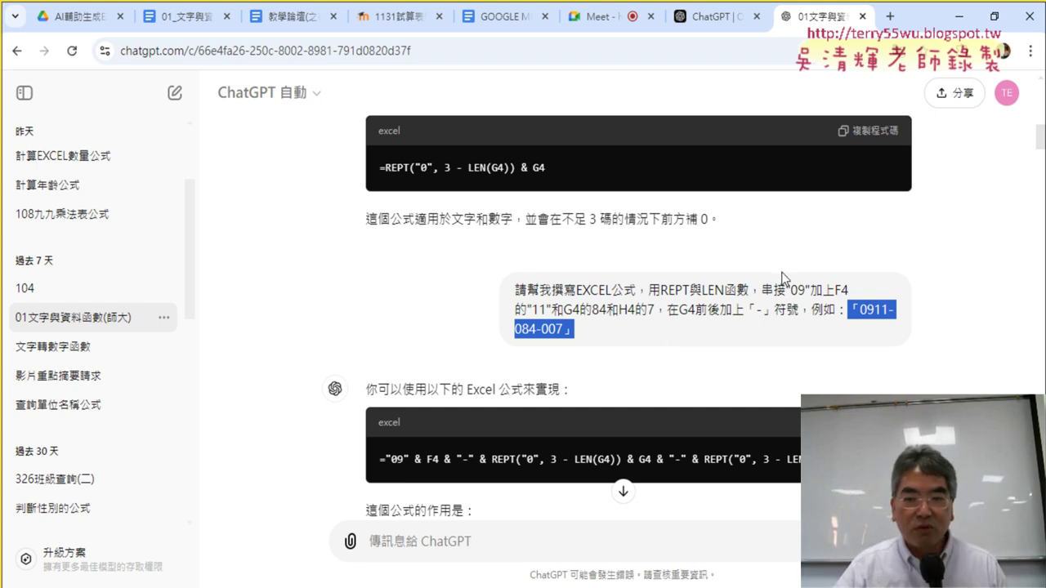
pyautogui.scroll(-1, 684, 233)
pyautogui.moveTo(652, 205); pyautogui.dragTo(761, 208)
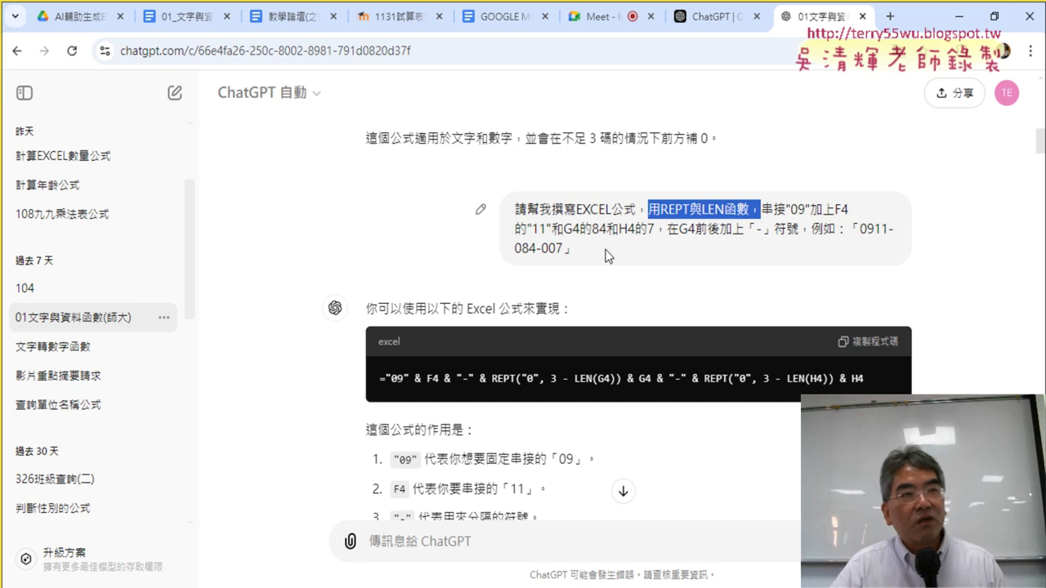
# Copy the full text of the earlier Excel formula request.
pyautogui.moveTo(608, 254); pyautogui.dragTo(514, 206)
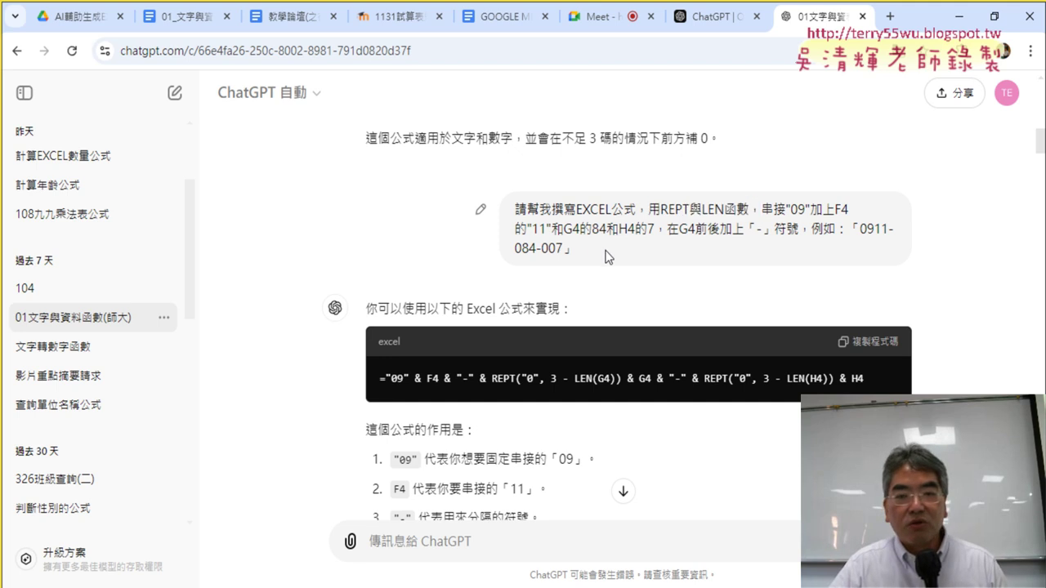
pyautogui.rightClick(514, 248)
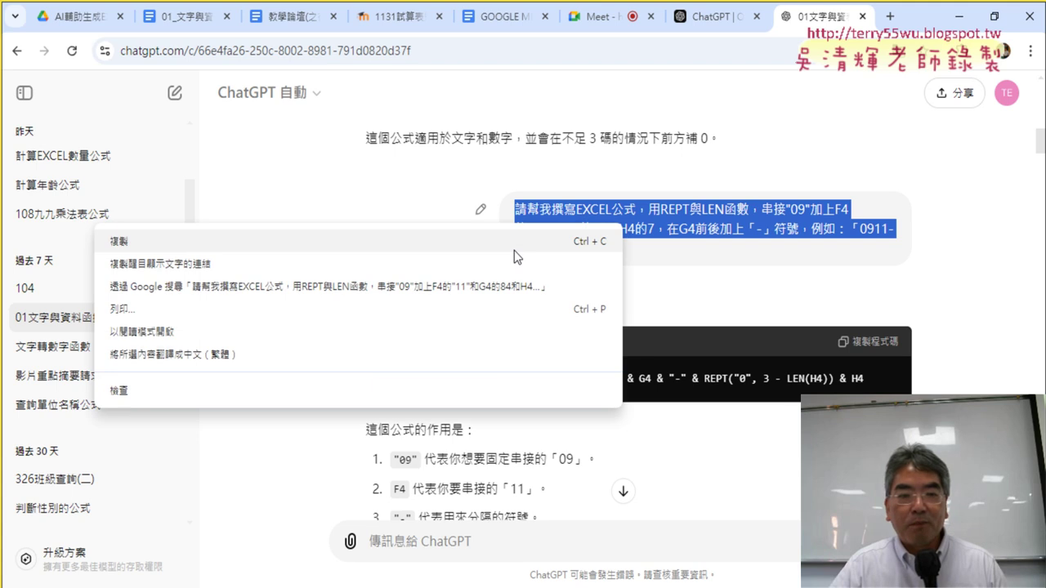
pyautogui.click(494, 241)
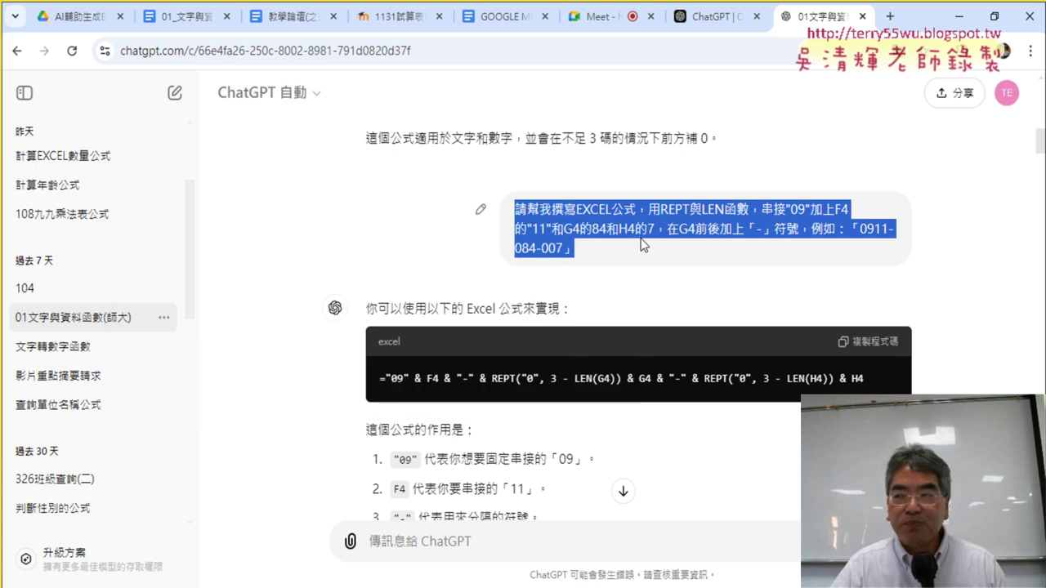
pyautogui.click(594, 214)
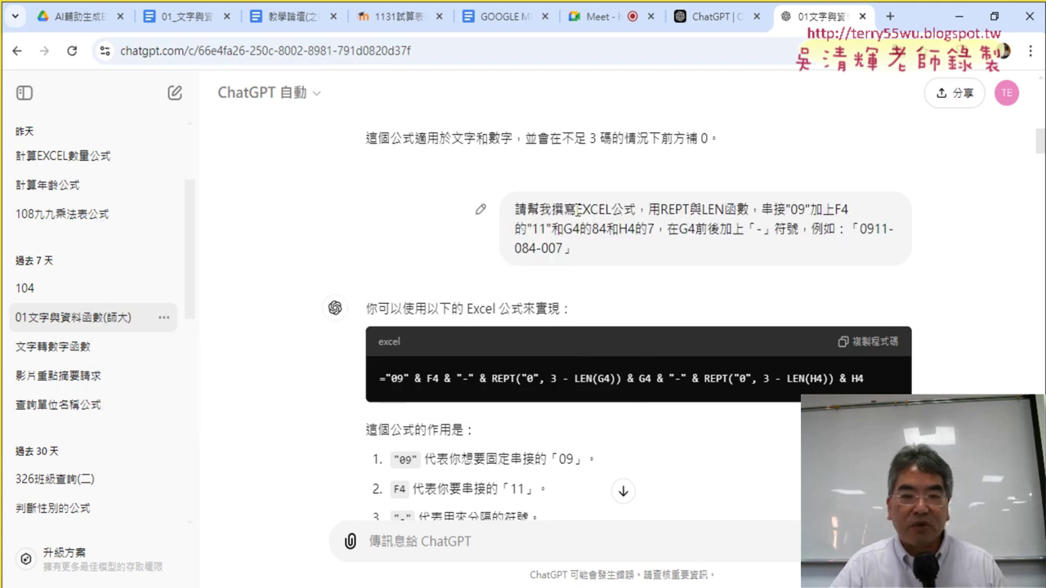
pyautogui.moveTo(578, 209); pyautogui.dragTo(636, 209)
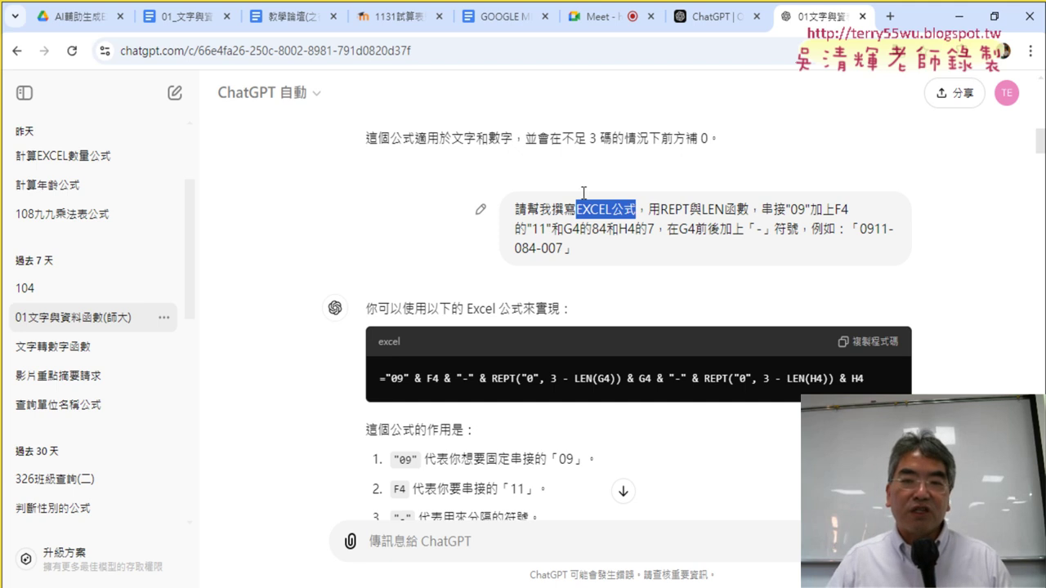
pyautogui.moveTo(574, 266); pyautogui.dragTo(513, 219)
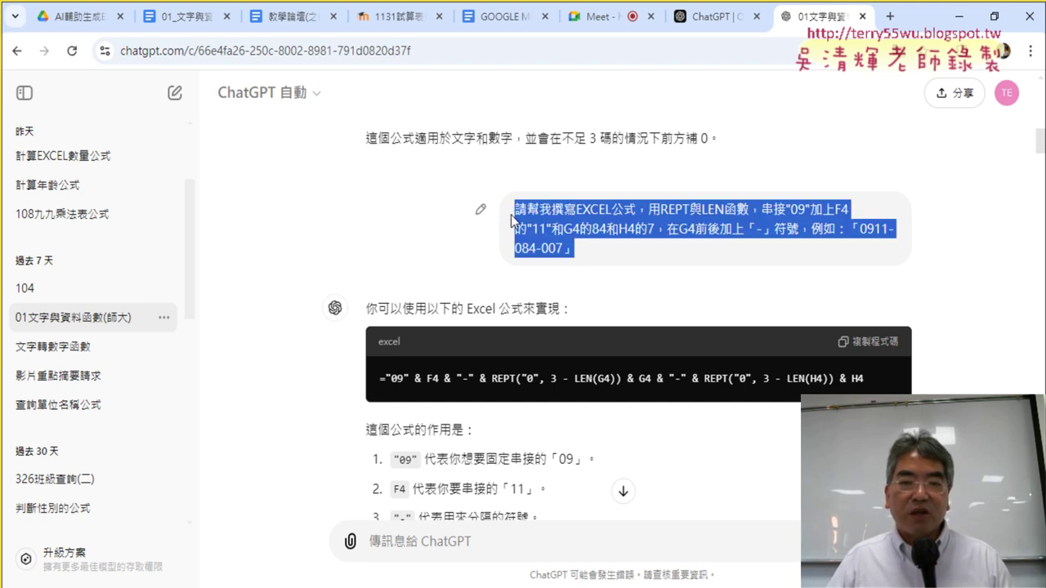
pyautogui.rightClick(639, 224)
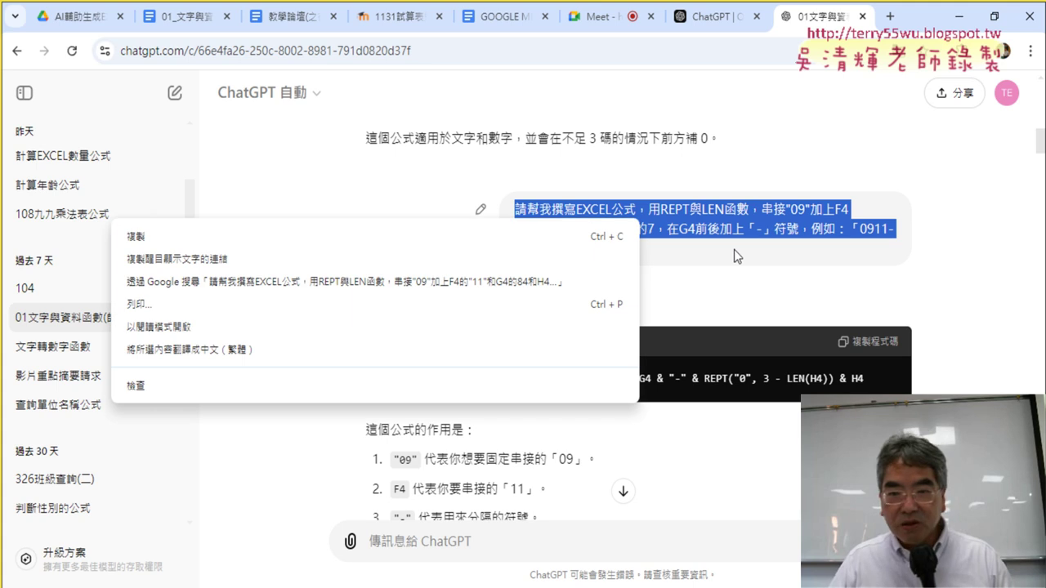
pyautogui.click(720, 247)
pyautogui.moveTo(650, 209); pyautogui.dragTo(761, 210)
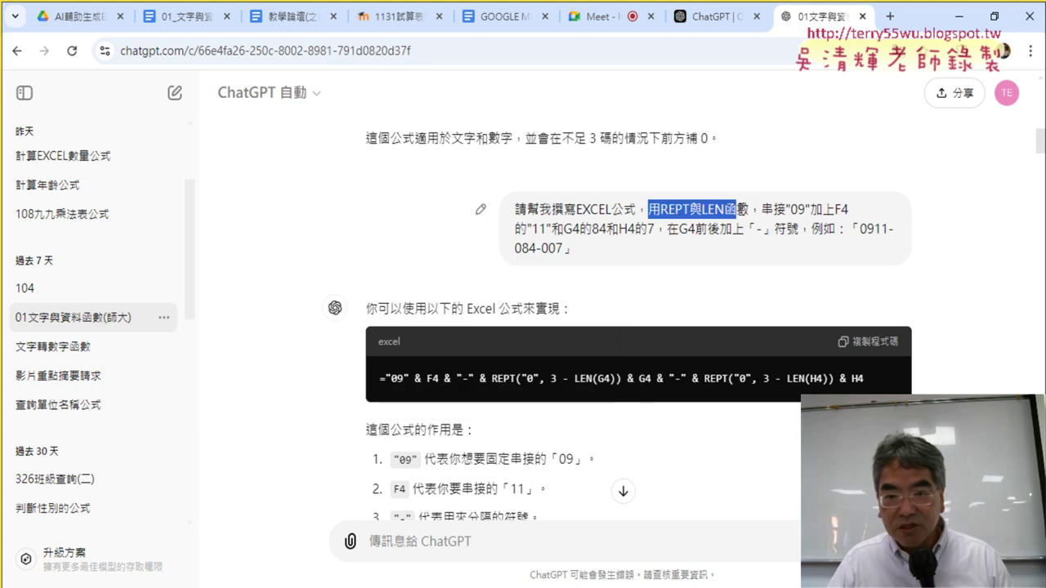
pyautogui.click(585, 259)
pyautogui.moveTo(585, 260); pyautogui.dragTo(515, 206)
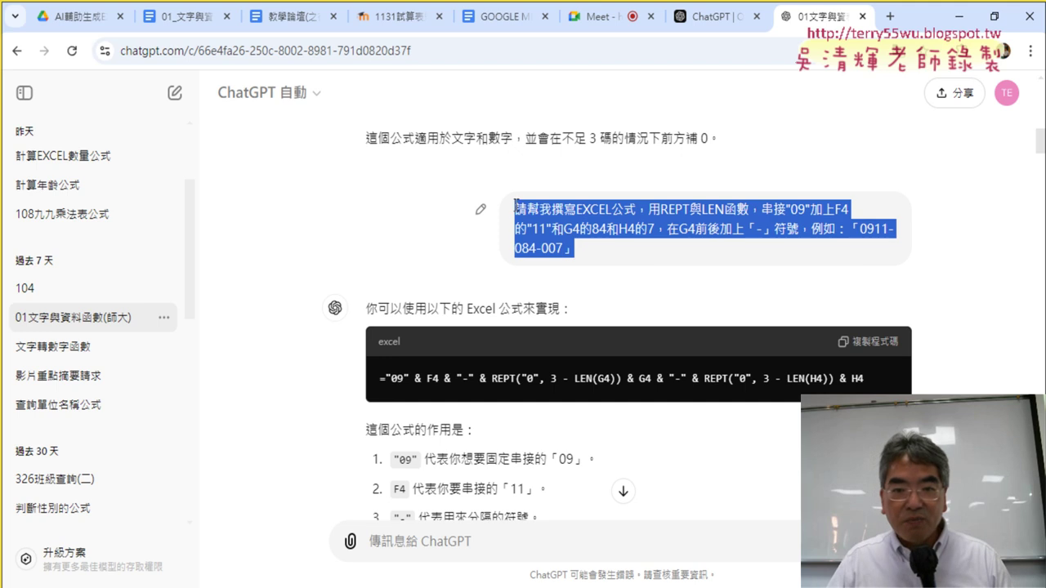
pyautogui.rightClick(536, 232)
pyautogui.click(535, 233)
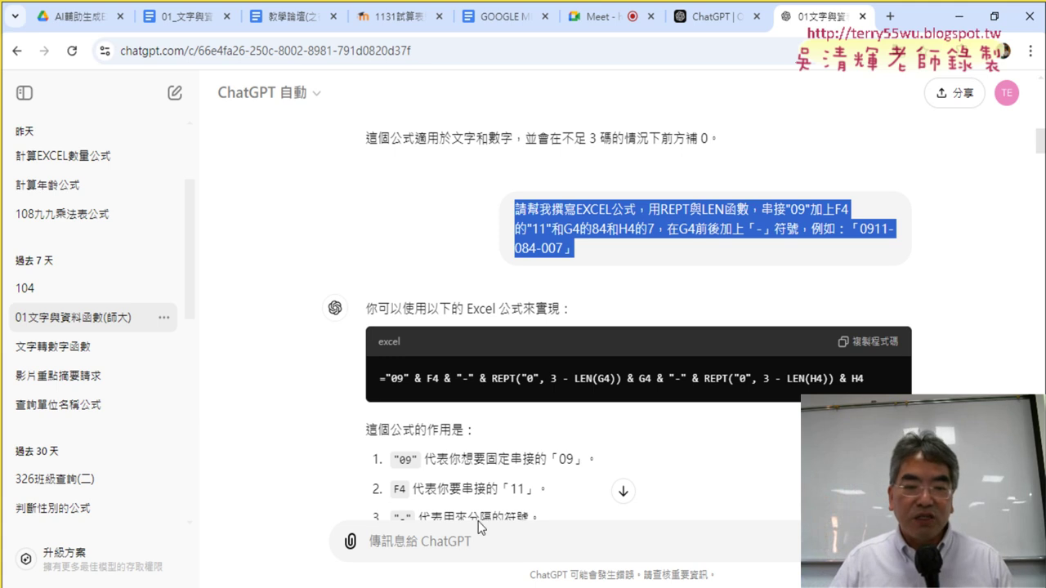
# Paste the request into a new message and replace EXCEL公式 with VBA程式.
pyautogui.click(460, 549)
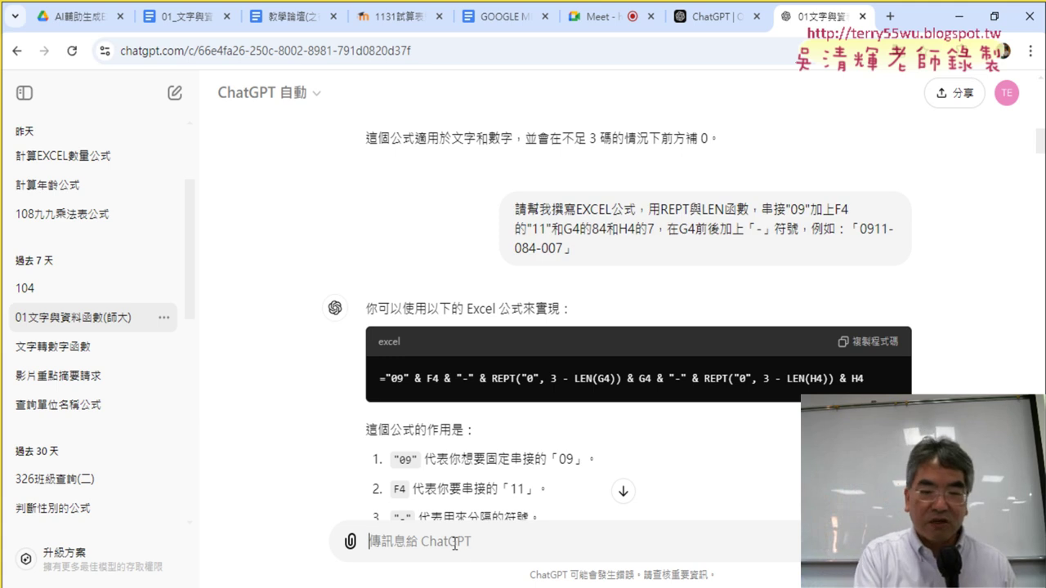
pyautogui.hotkey('ctrl', 'v')
pyautogui.scroll(-2, 652, 274)
pyautogui.scroll(-2, 527, 479)
pyautogui.moveTo(490, 441)
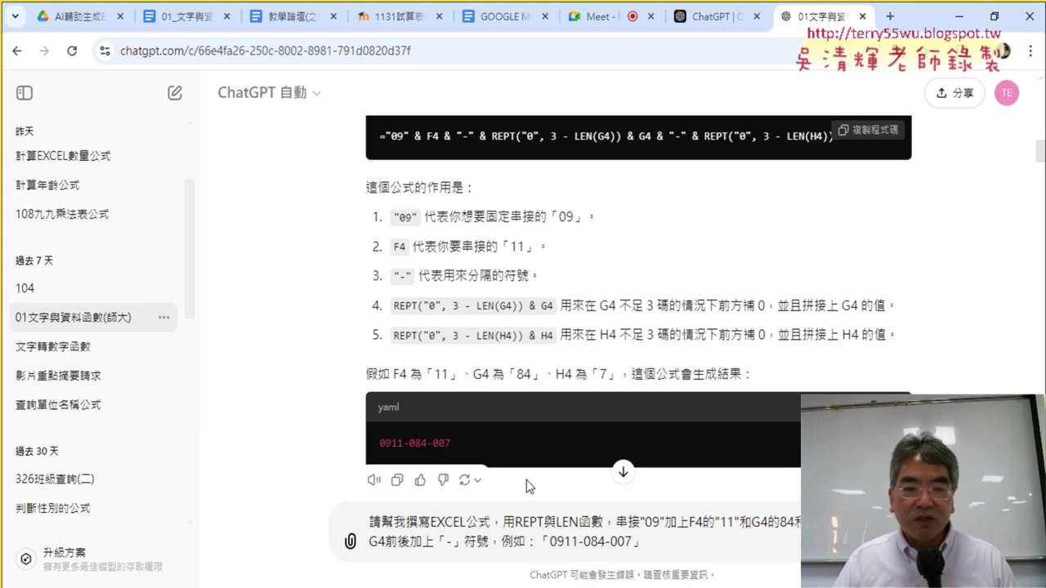
pyautogui.moveTo(432, 521); pyautogui.dragTo(490, 521)
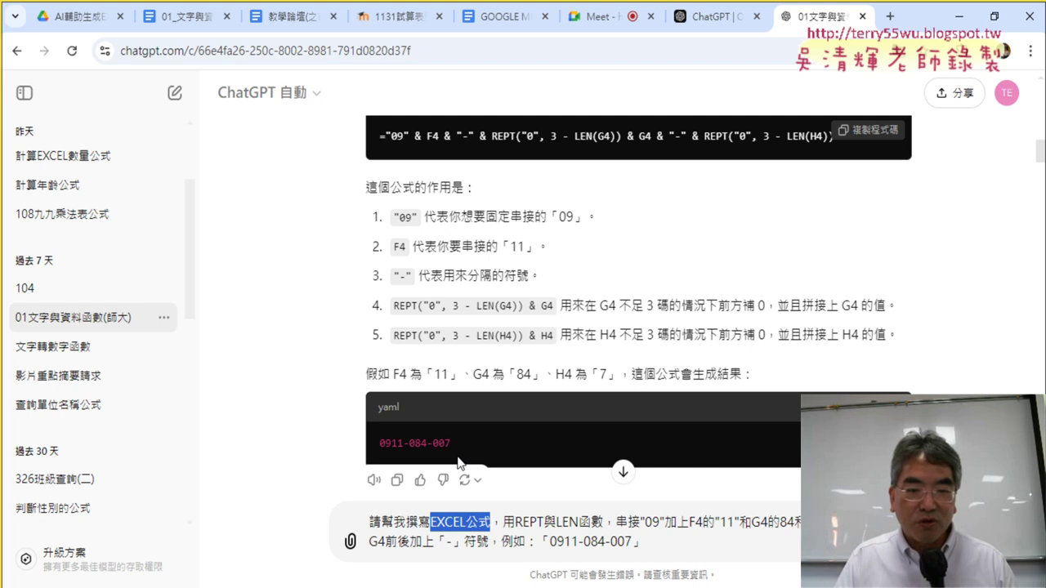
pyautogui.press('BackSpace')
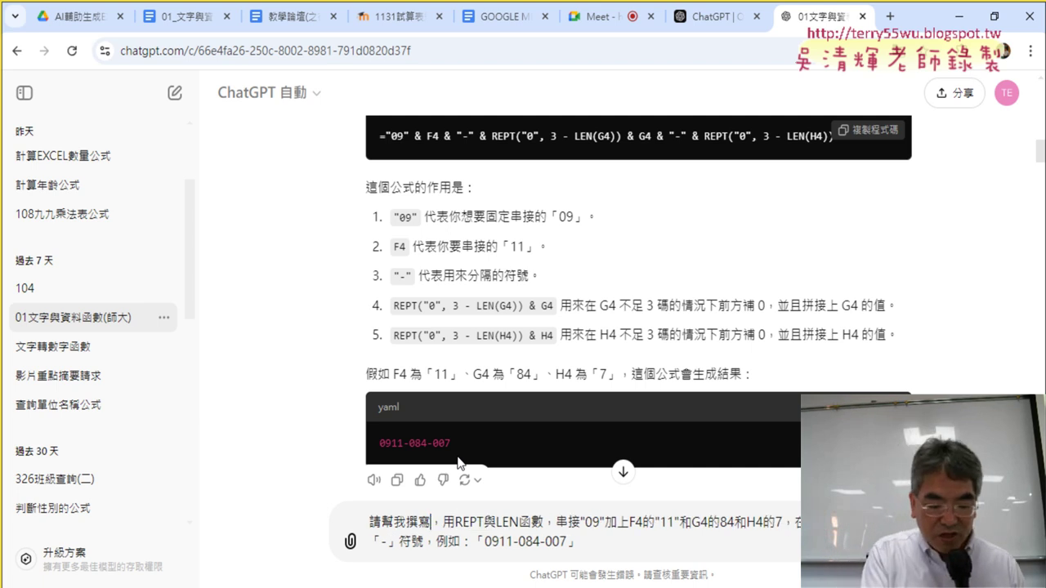
pyautogui.write('VBA')
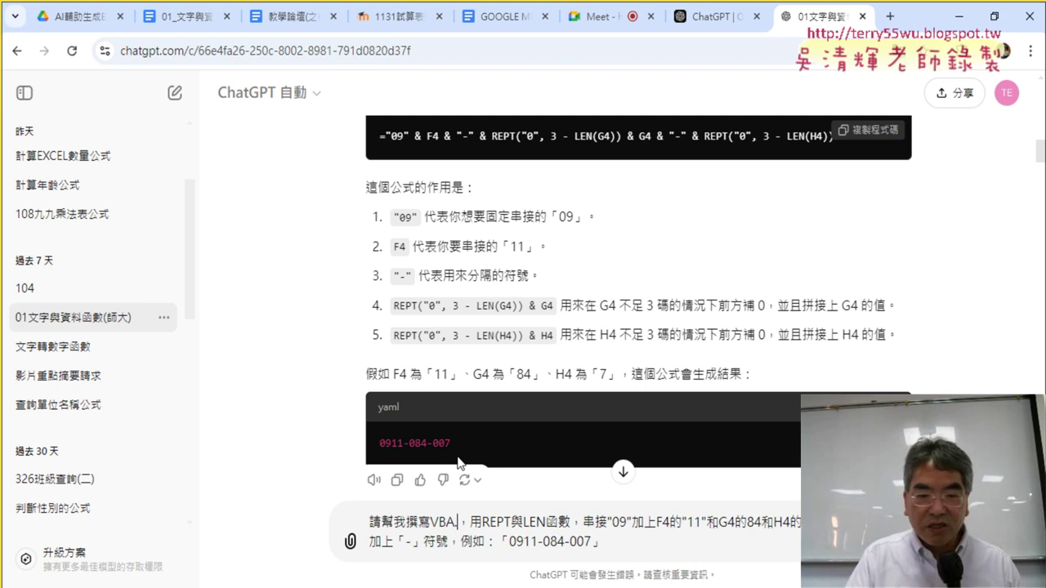
pyautogui.write('成')
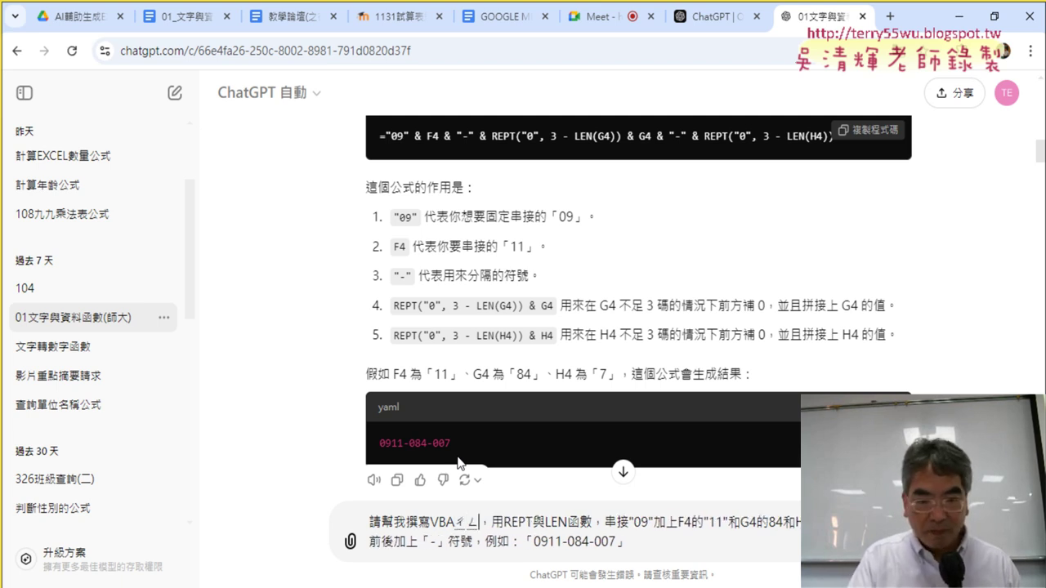
pyautogui.write('式')
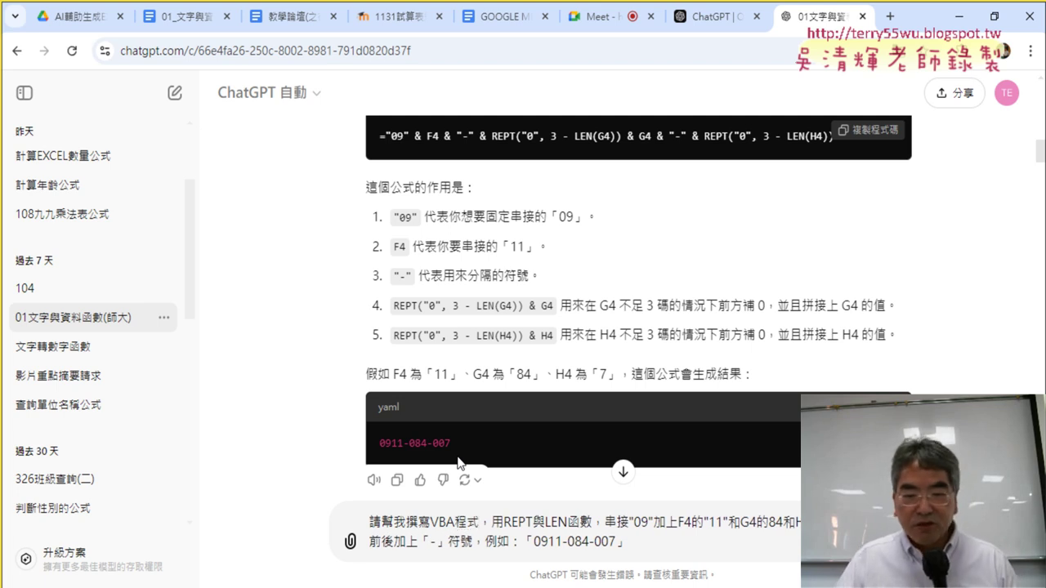
pyautogui.moveTo(430, 521); pyautogui.dragTo(494, 521)
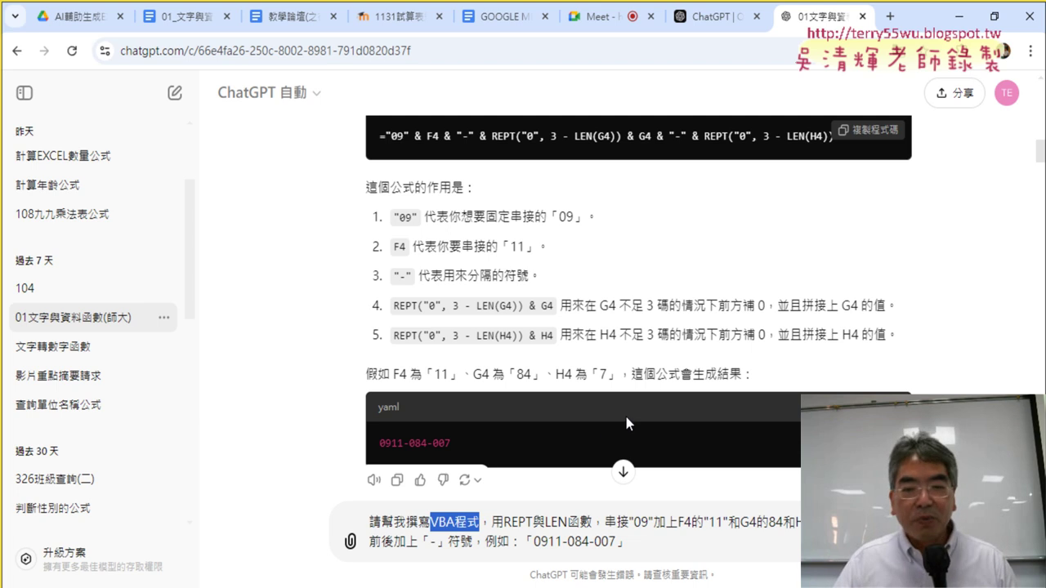
# Insert 的Function after VBA so the draft asks for a VBA的Function程式.
pyautogui.scroll(-1, 626, 417)
pyautogui.scroll(-2, 612, 395)
pyautogui.click(454, 522)
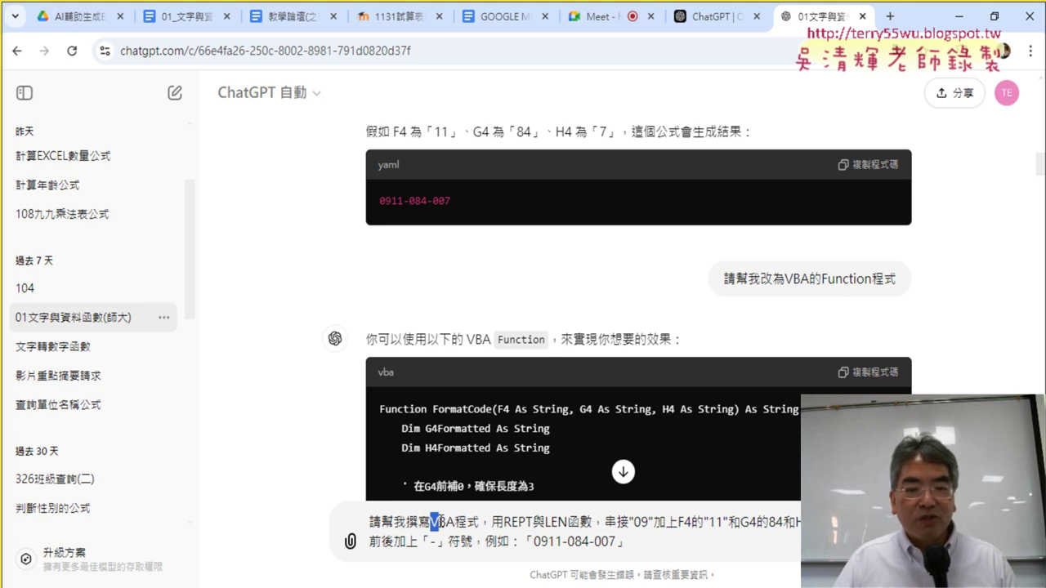
pyautogui.moveTo(433, 521); pyautogui.dragTo(482, 521)
pyautogui.click(457, 523)
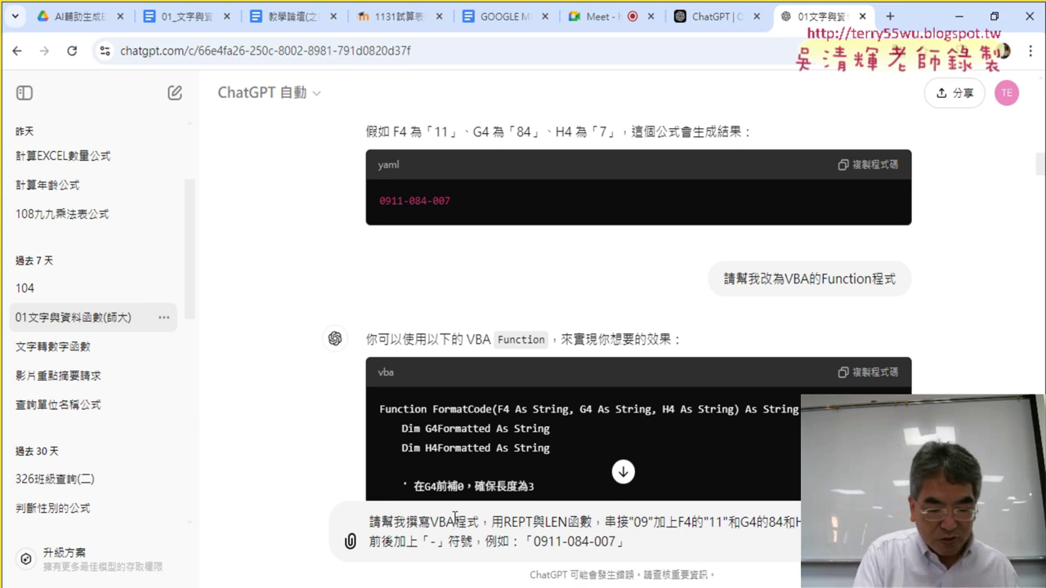
pyautogui.write('2k7')
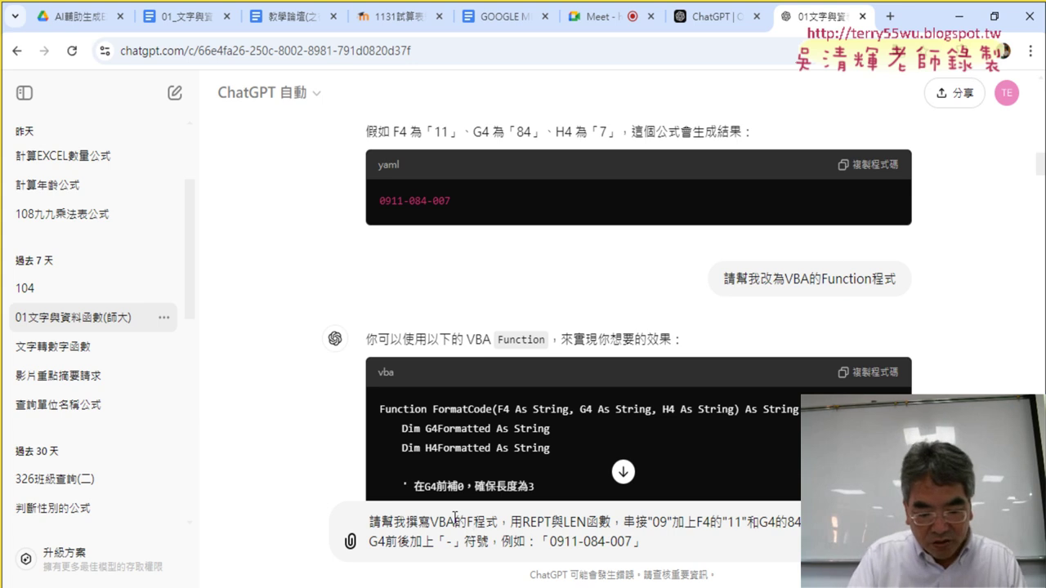
pyautogui.write('Fu')
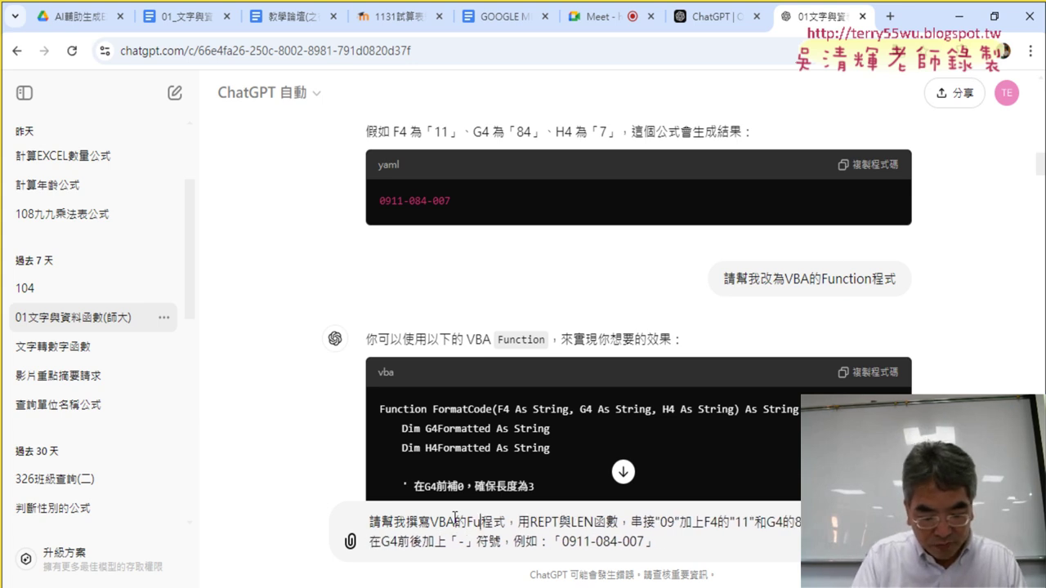
pyautogui.write('nctio')
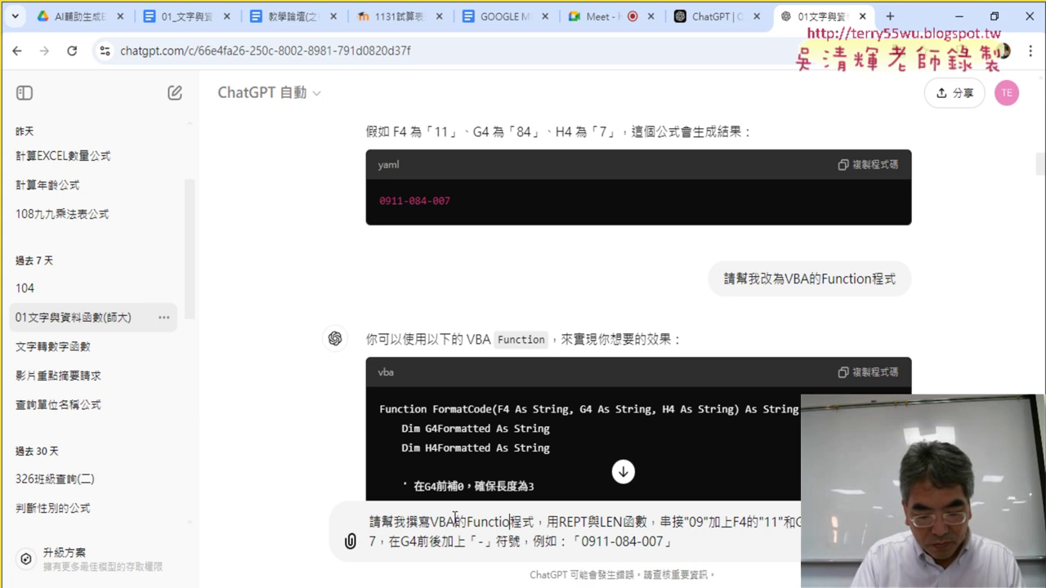
pyautogui.write('n')
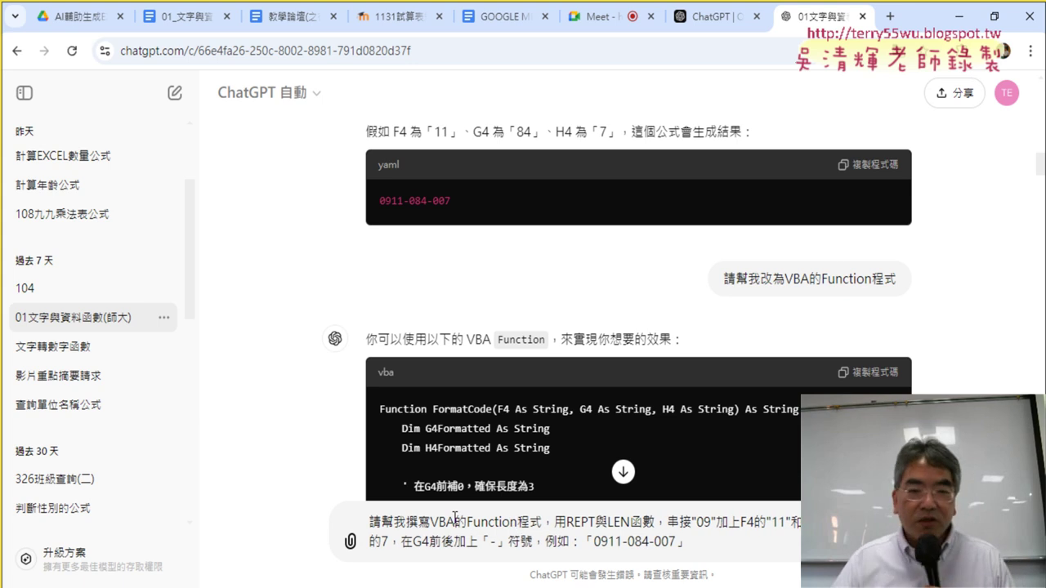
pyautogui.moveTo(455, 523); pyautogui.dragTo(516, 522)
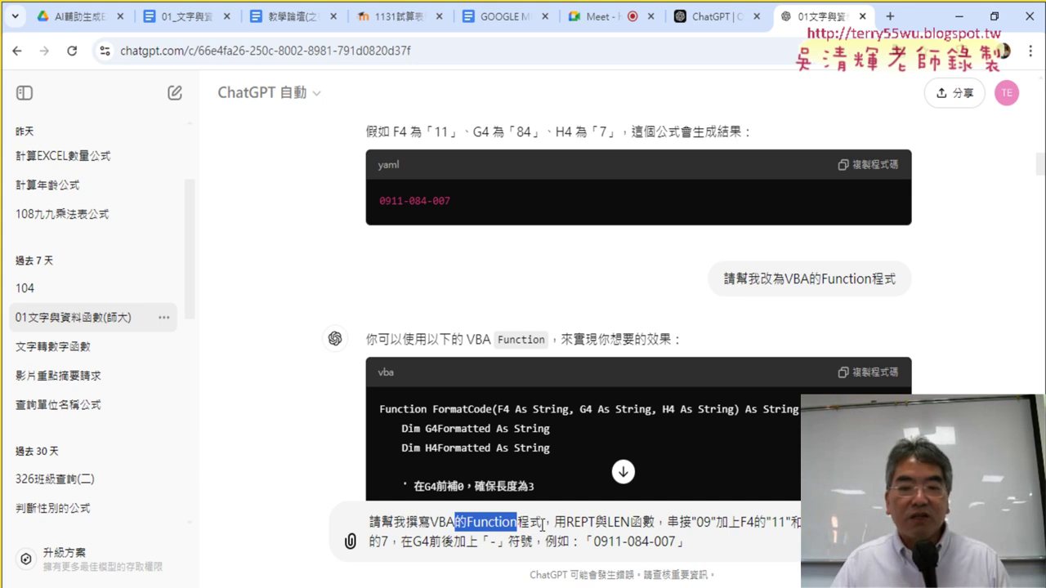
pyautogui.scroll(-1, 506, 533)
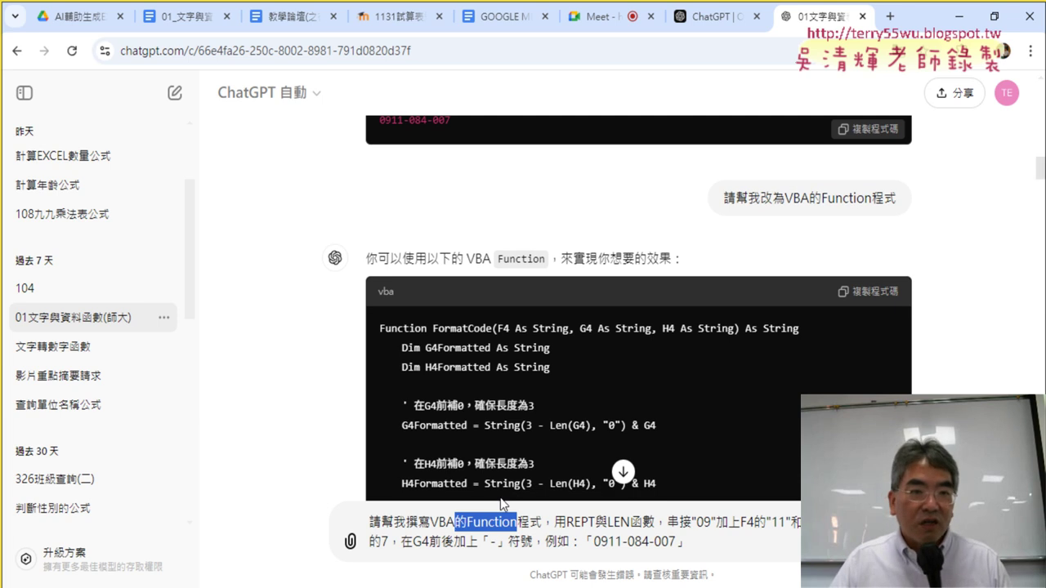
# Switch to the 01_文字與資料函數程式碼 notes and highlight the earlier red Excel-formula Q prompt.
pyautogui.click(178, 16)
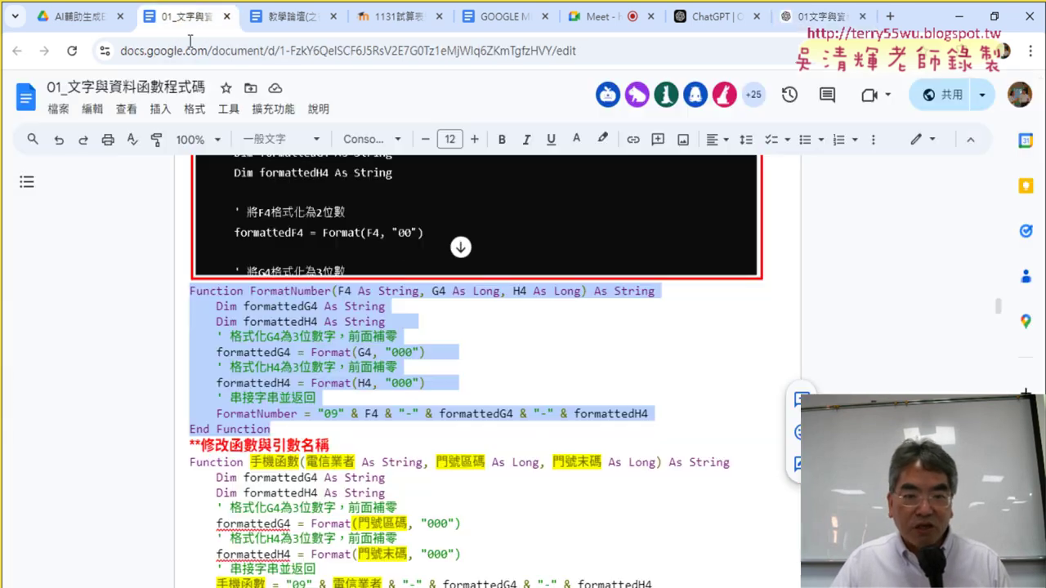
pyautogui.scroll(2, 546, 394)
pyautogui.scroll(5, 547, 391)
pyautogui.scroll(2, 549, 386)
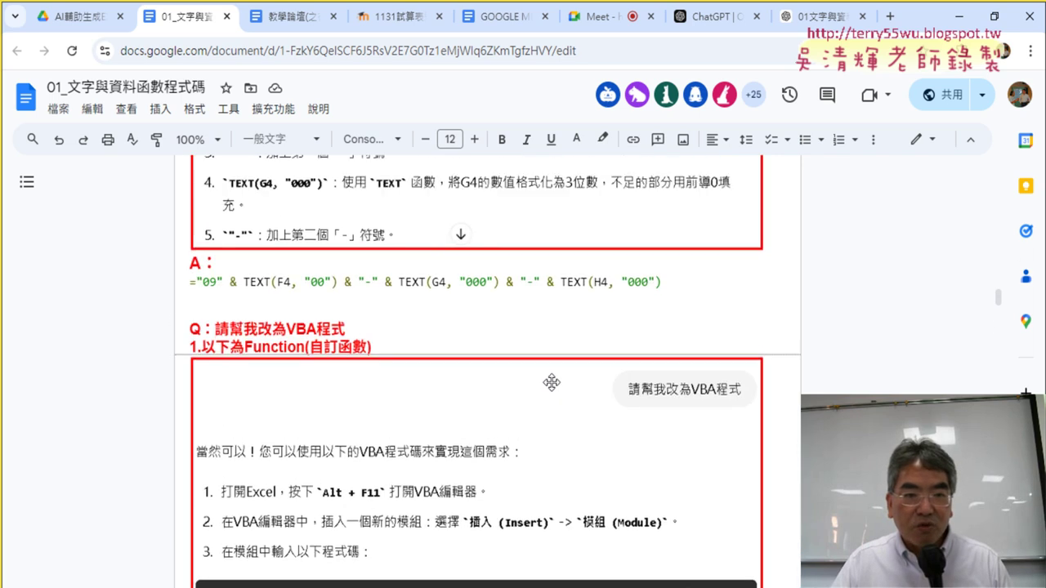
pyautogui.scroll(4, 552, 381)
pyautogui.scroll(3, 552, 381)
pyautogui.scroll(1, 552, 381)
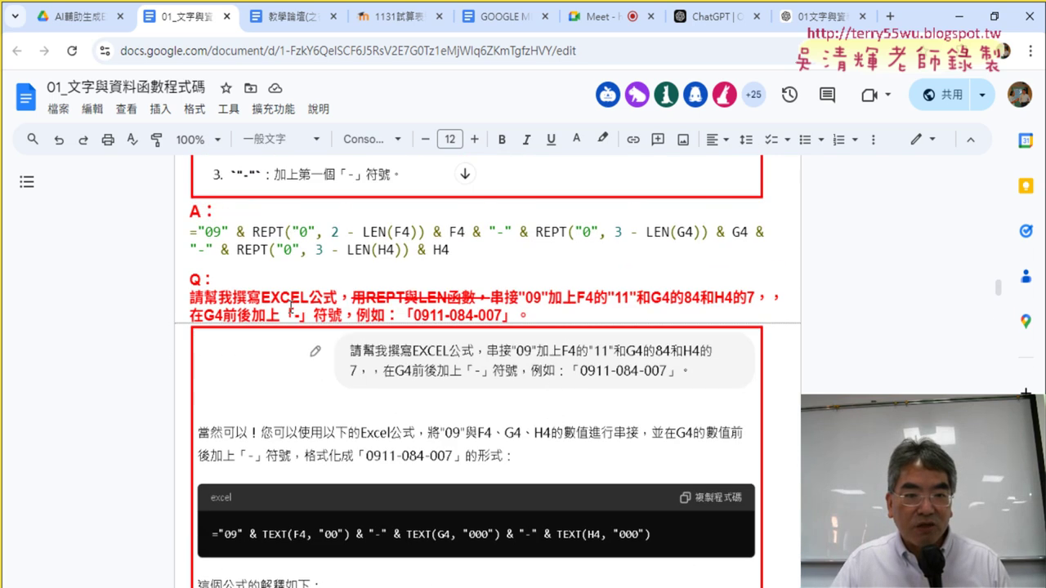
pyautogui.scroll(3, 205, 296)
pyautogui.scroll(-1, 210, 315)
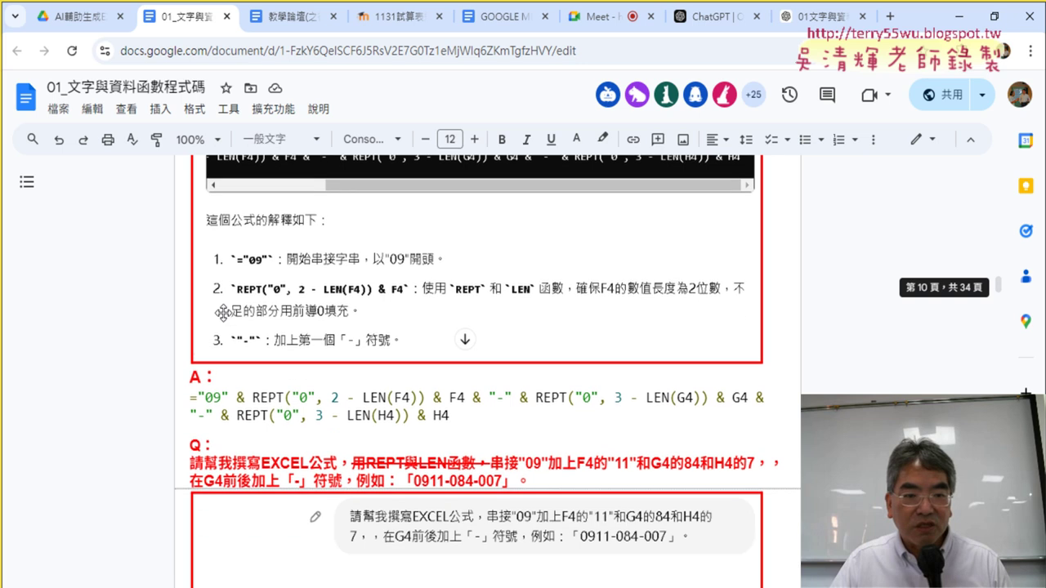
pyautogui.scroll(-2, 215, 329)
pyautogui.moveTo(193, 300); pyautogui.dragTo(530, 315)
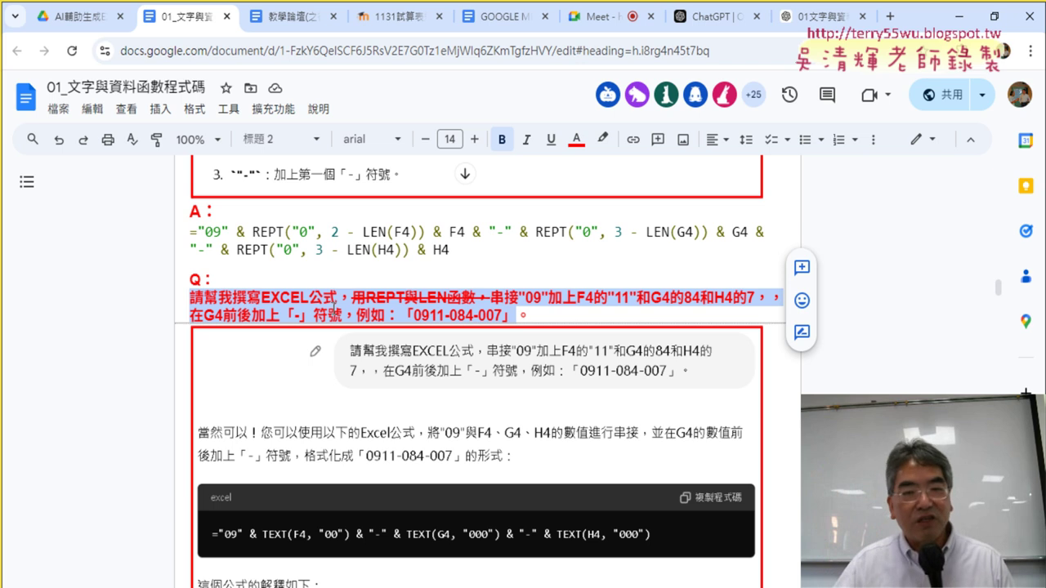
# Glance at the 綜合練習 (Function) Excel sheet, then restore the ChatGPT browser window.
pyautogui.click(949, 16)
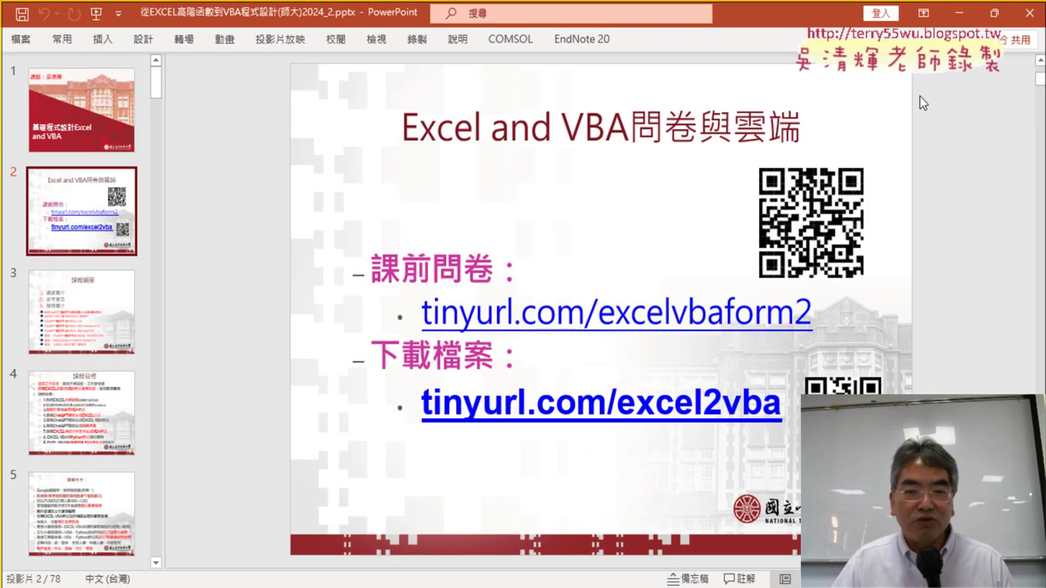
pyautogui.click(957, 14)
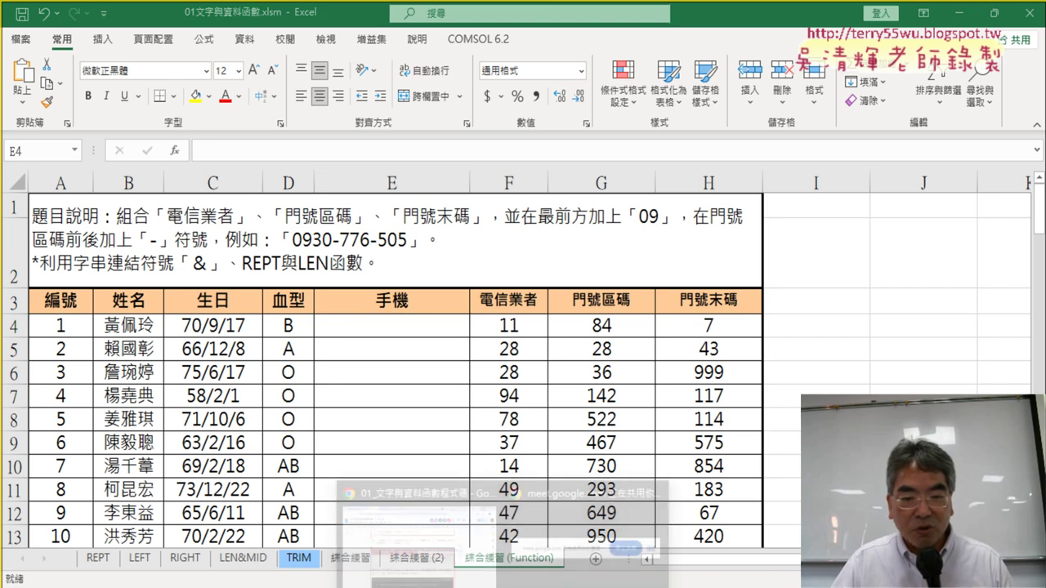
pyautogui.click(481, 504)
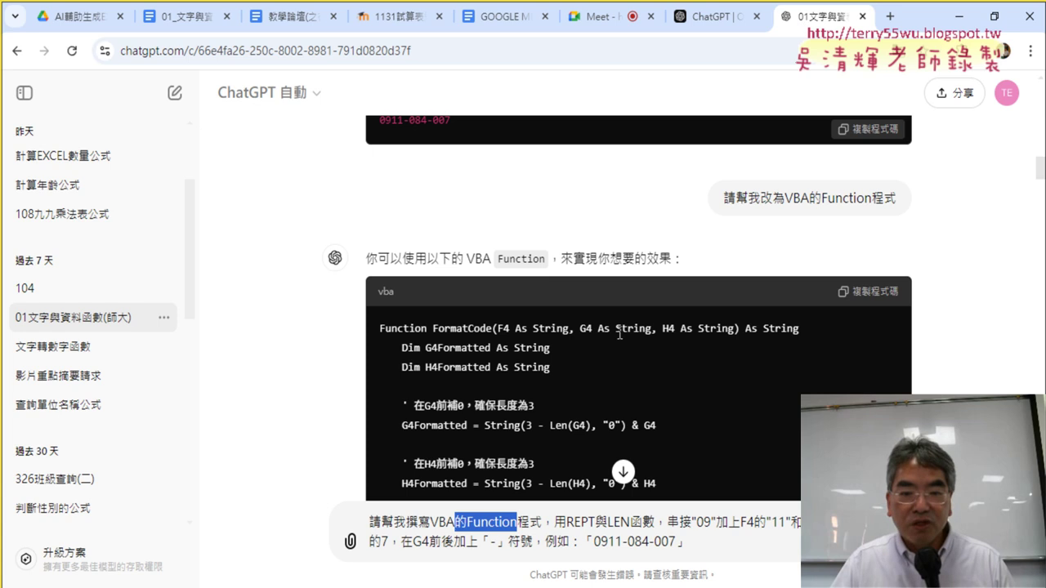
# Remove 用REPT與LEN函數， from the prompt and send the VBA的Function程式 request.
pyautogui.click(472, 525)
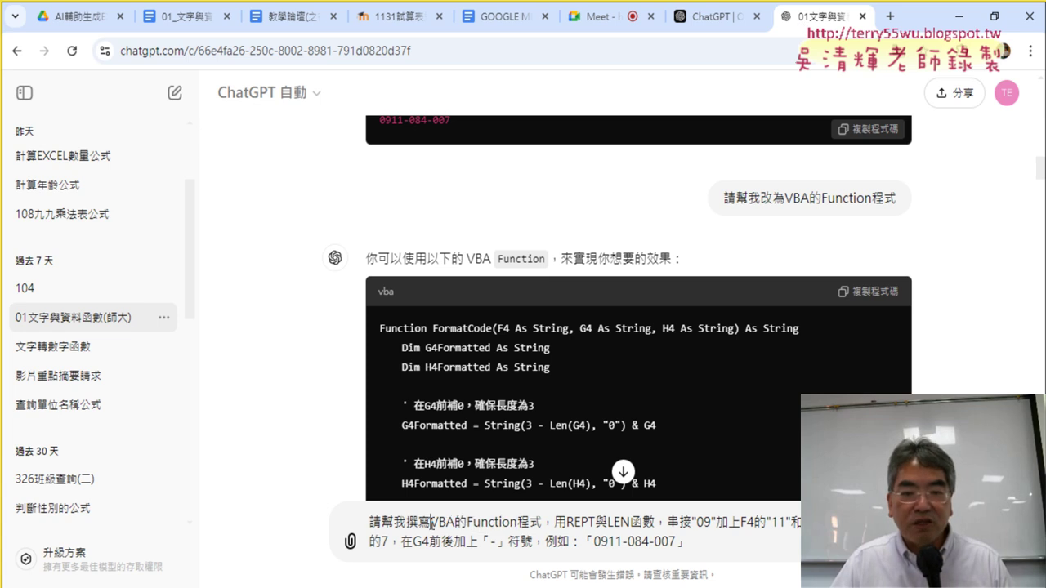
pyautogui.moveTo(431, 523); pyautogui.dragTo(669, 523)
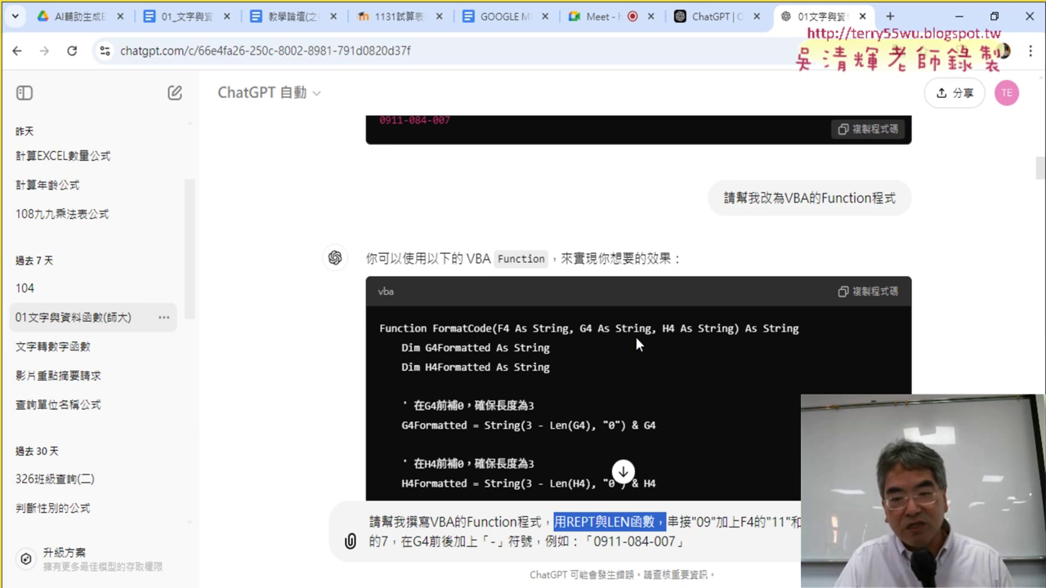
pyautogui.press('BackSpace')
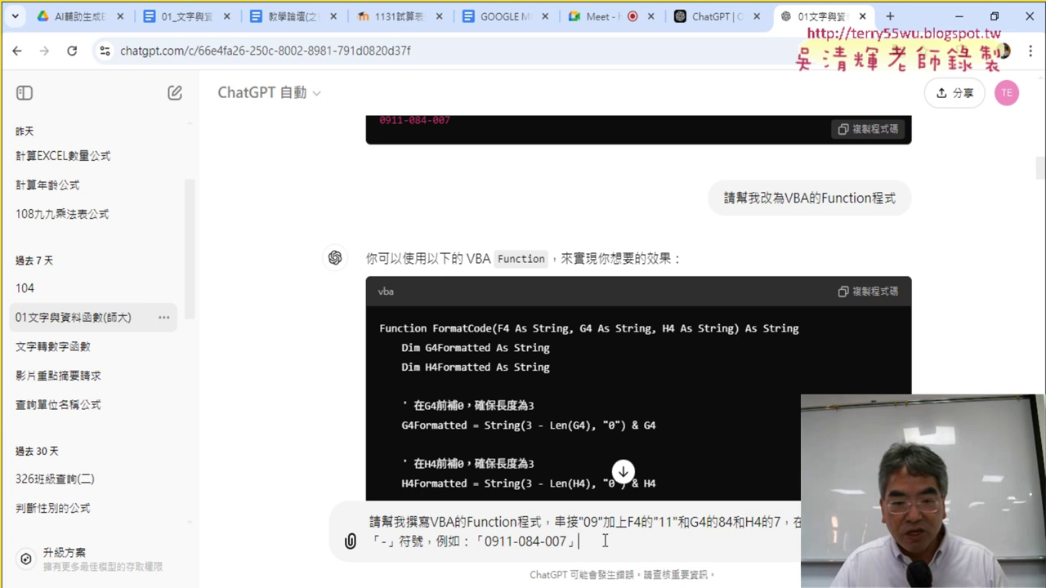
pyautogui.scroll(-2, 680, 549)
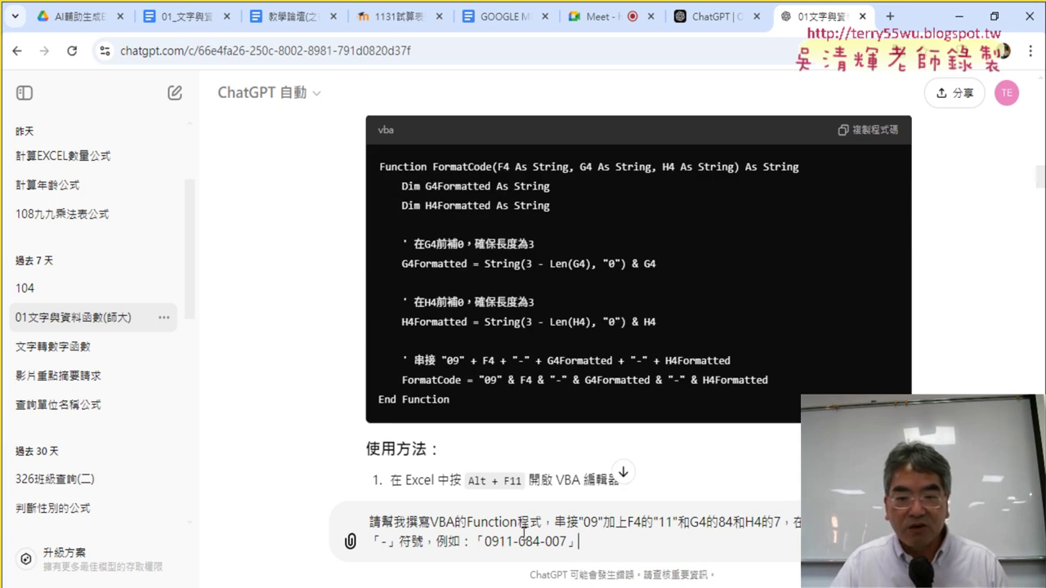
pyautogui.moveTo(541, 521); pyautogui.dragTo(479, 521)
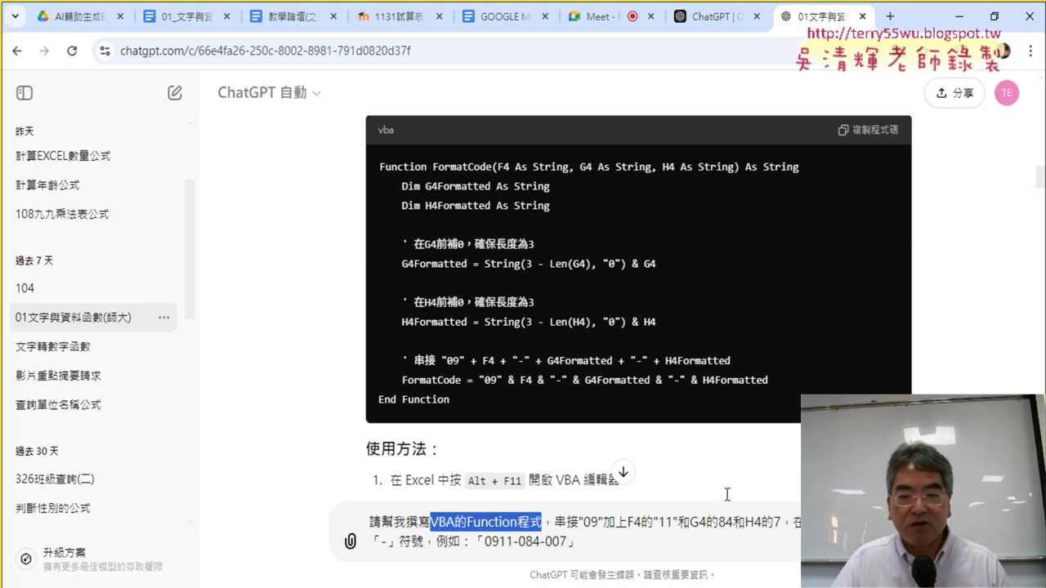
pyautogui.press('Return')
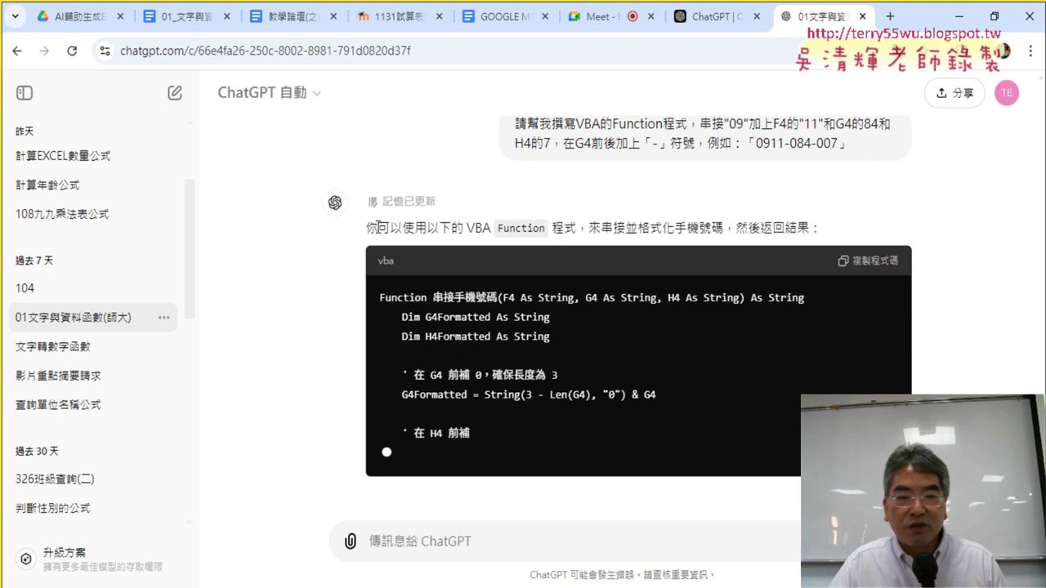
# Highlight the reply's opening sentence and follow the code down to End Function.
pyautogui.moveTo(366, 224); pyautogui.dragTo(908, 250)
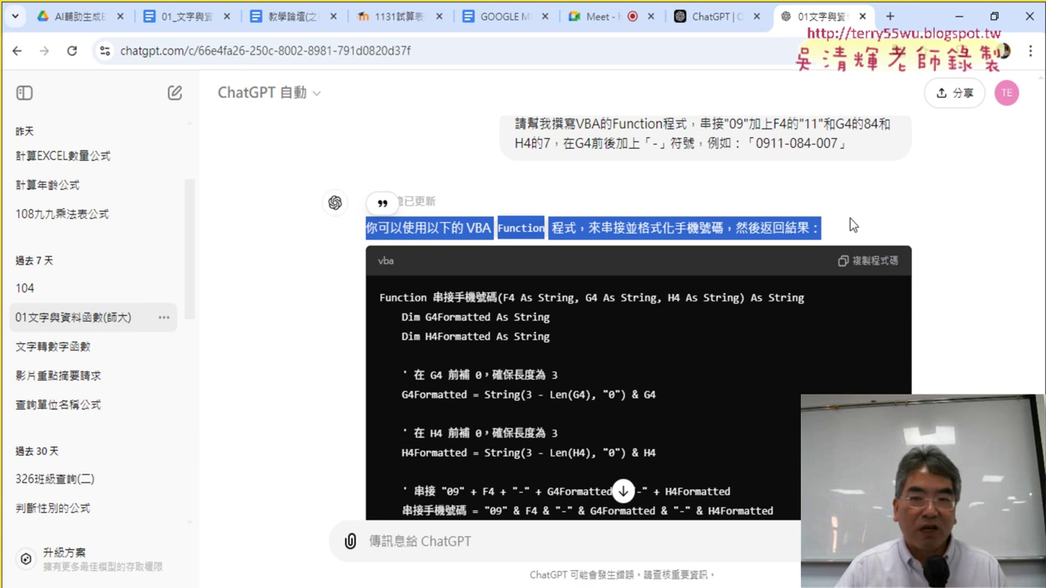
pyautogui.scroll(-1, 879, 223)
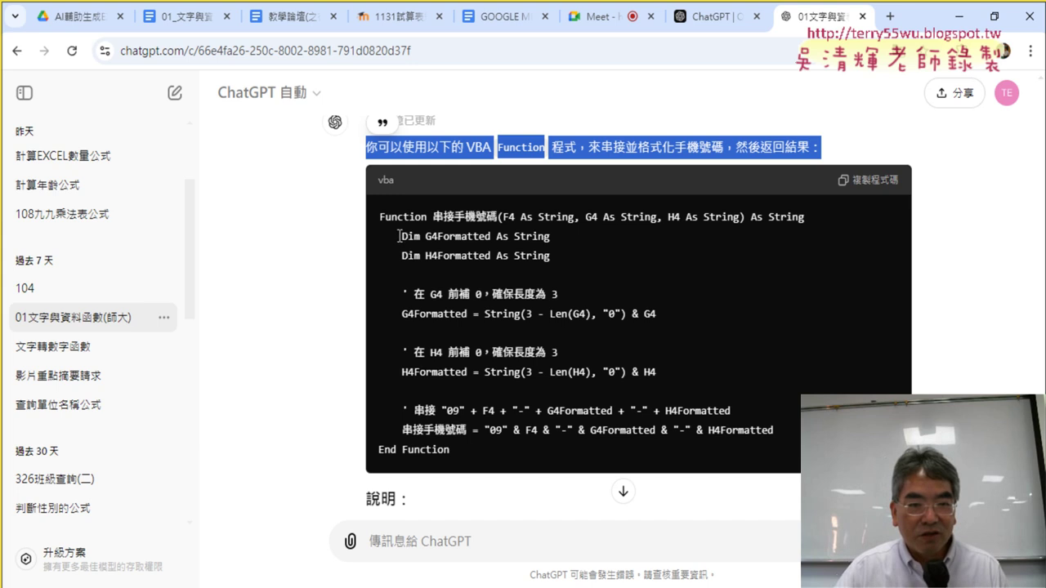
# With the red annotation pen, underline Function and End Function and bracket the code block.
pyautogui.moveTo(376, 216); pyautogui.dragTo(427, 217)
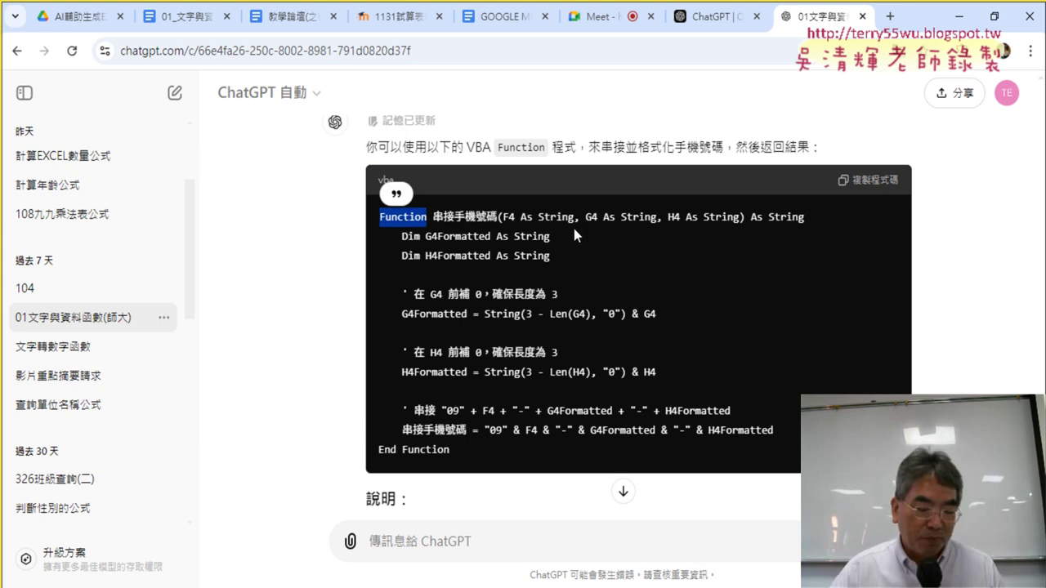
pyautogui.hotkey('ctrl', '2')
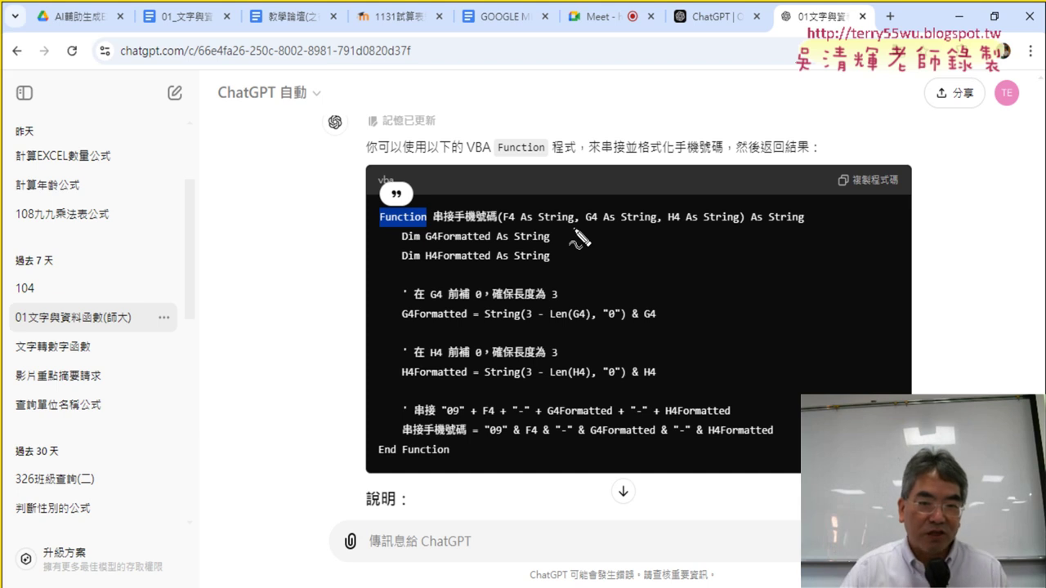
pyautogui.moveTo(378, 223); pyautogui.dragTo(427, 223)
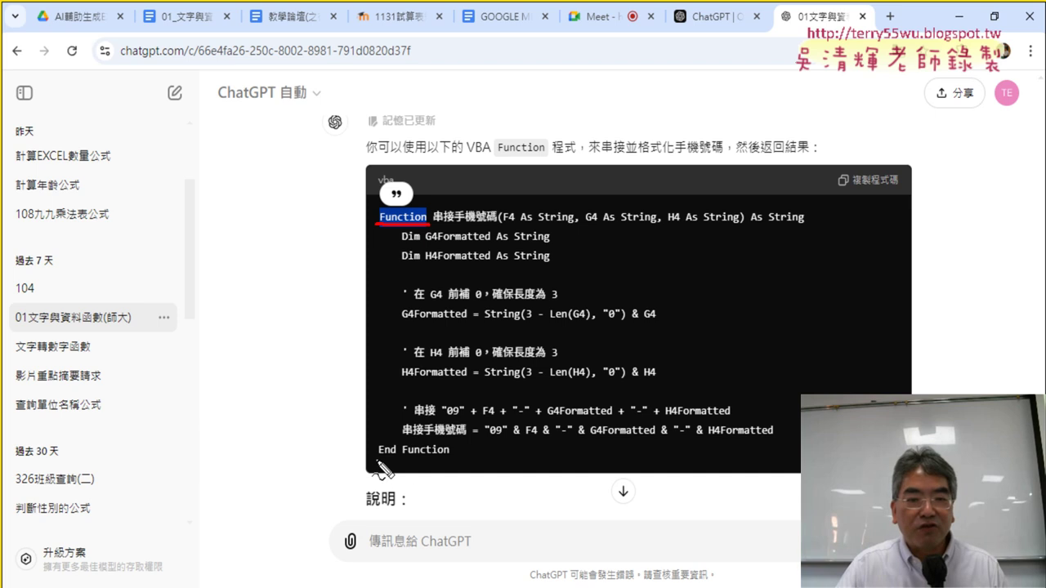
pyautogui.moveTo(374, 460); pyautogui.dragTo(459, 462)
pyautogui.moveTo(360, 210); pyautogui.dragTo(364, 453)
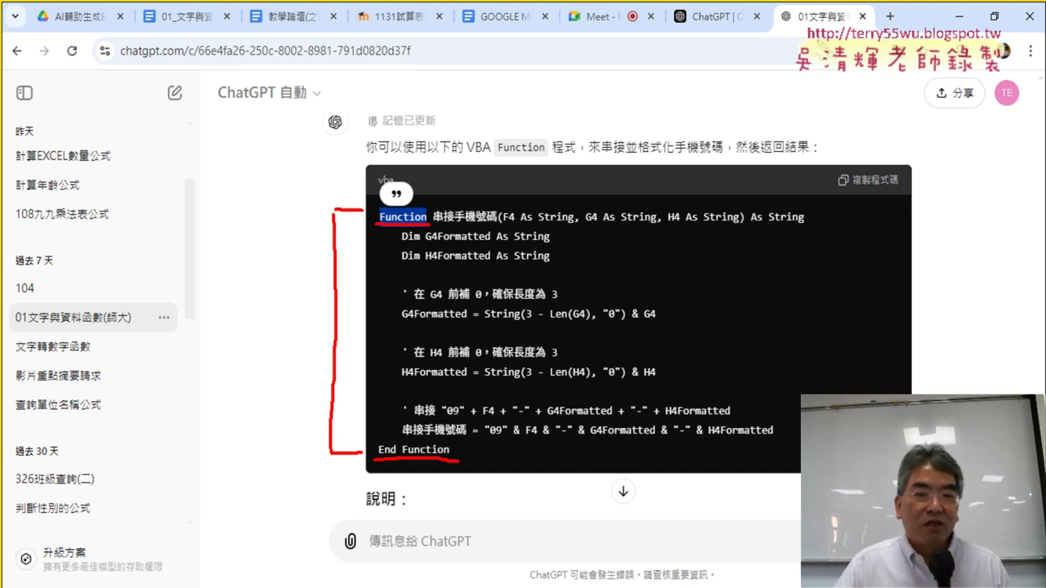
# Underline 串接手機號碼 in red and draw parentheses around its F4, G4, H4 arguments.
pyautogui.moveTo(433, 222); pyautogui.dragTo(495, 220)
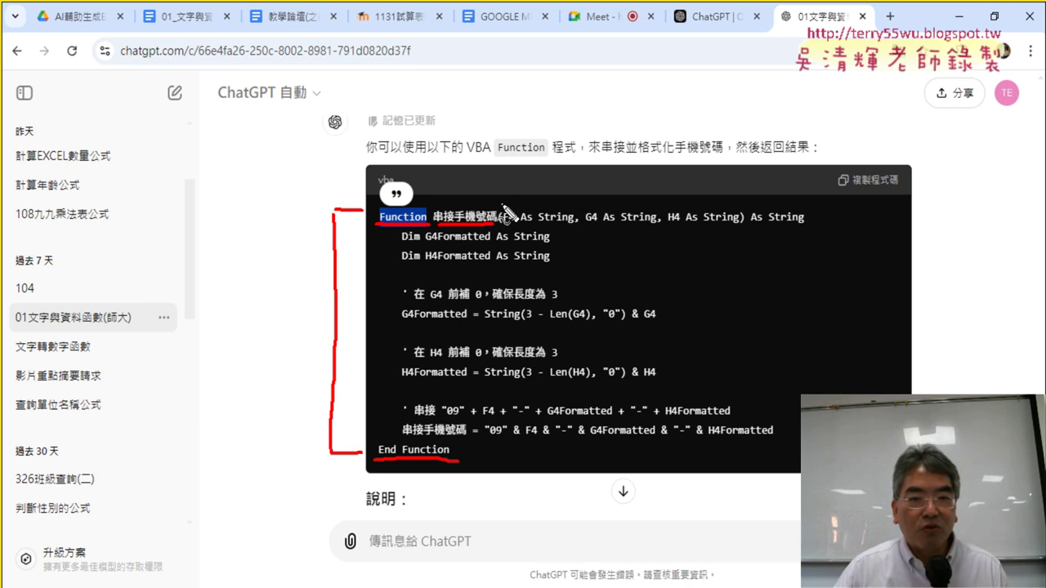
pyautogui.moveTo(506, 204); pyautogui.dragTo(501, 224)
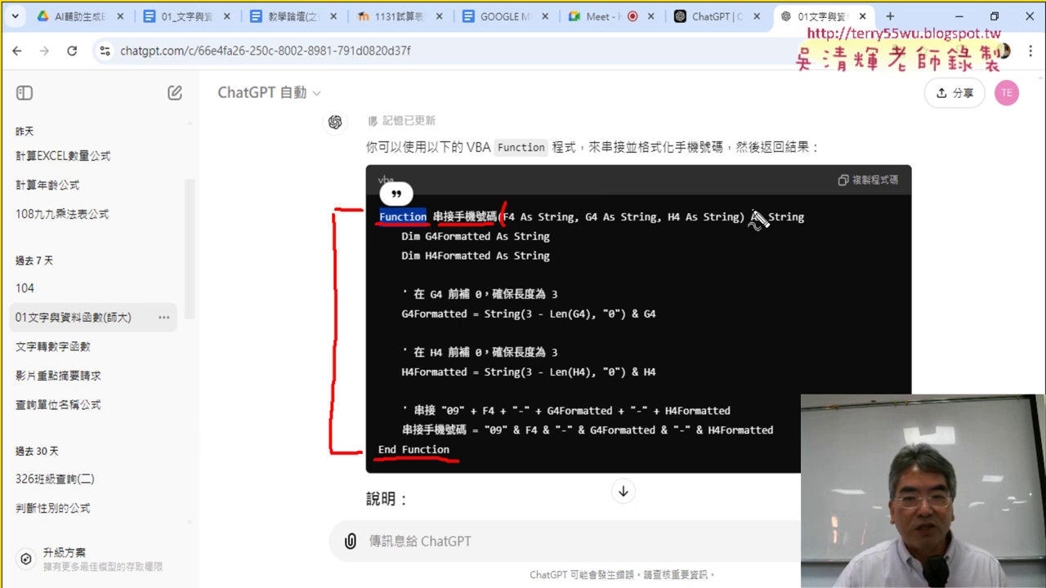
pyautogui.moveTo(737, 202); pyautogui.dragTo(740, 227)
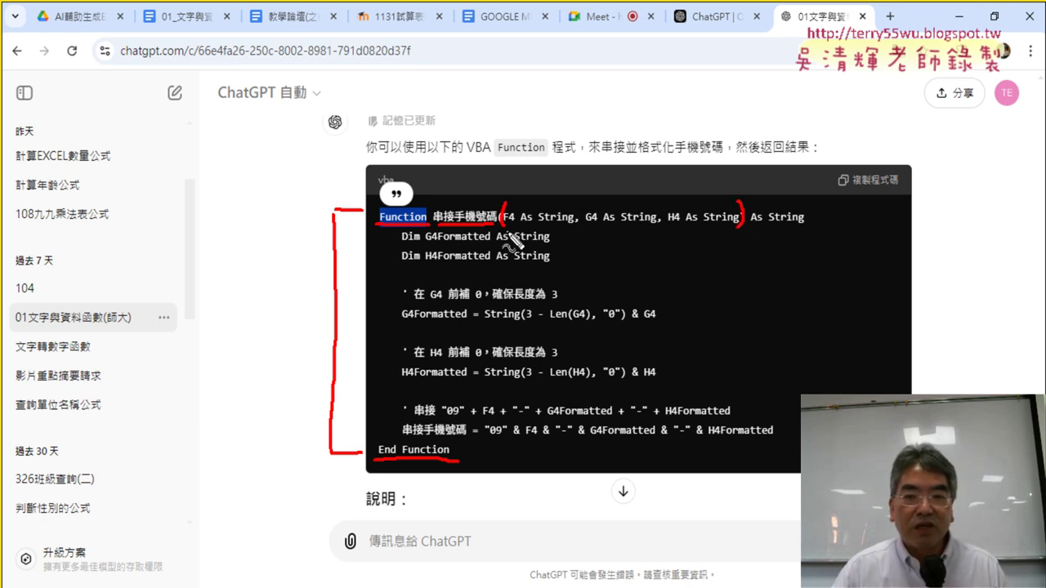